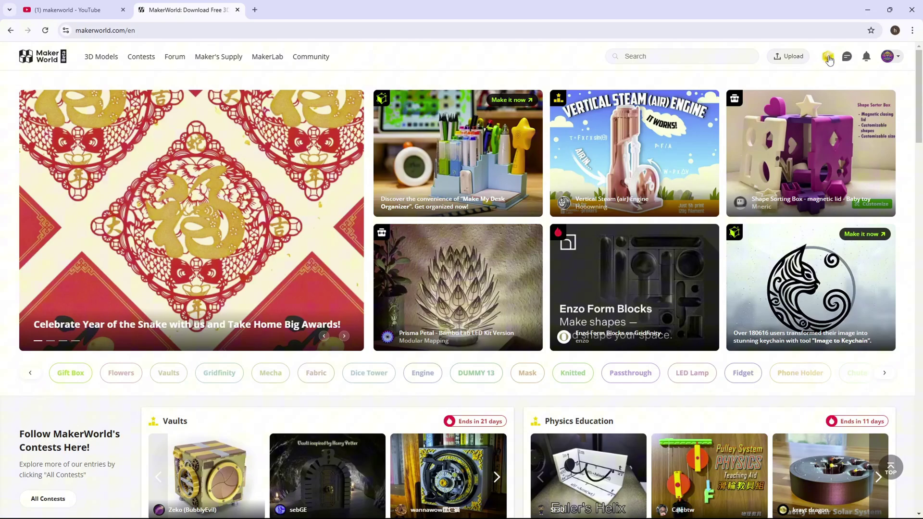
# - Open the points page, check the 21-point total and view the cash redemption options
pyautogui.click(828, 58)
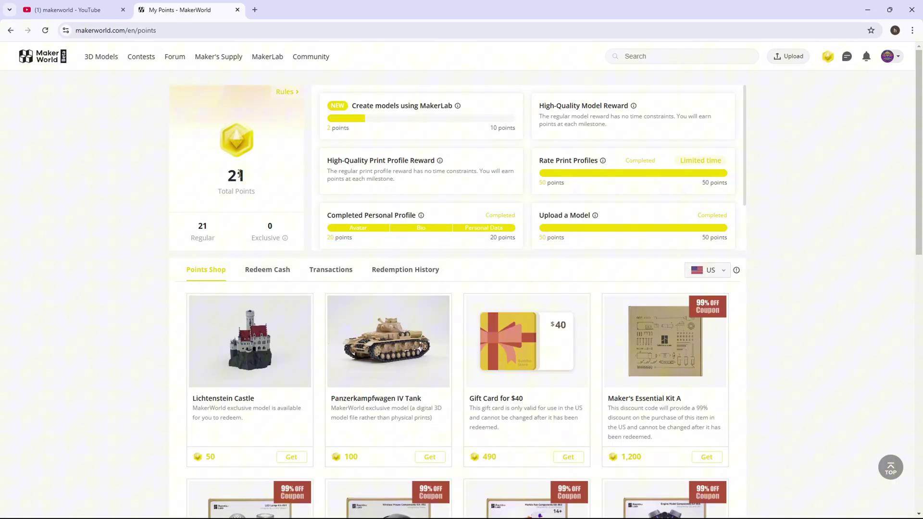
pyautogui.moveTo(229, 176); pyautogui.dragTo(247, 181)
pyautogui.click(231, 150)
pyautogui.doubleClick(232, 177)
pyautogui.click(234, 178)
pyautogui.click(261, 269)
pyautogui.click(206, 269)
# - Review the $40 Gift Card in the Points Shop and the print profile and personal profile tasks
pyautogui.scroll(-1, 441, 353)
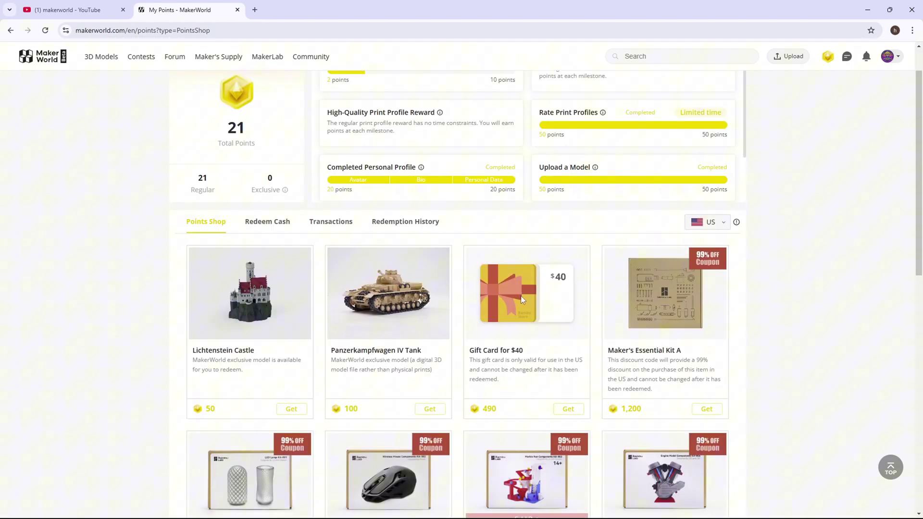
pyautogui.moveTo(471, 350); pyautogui.dragTo(529, 357)
pyautogui.click(515, 347)
pyautogui.scroll(1, 292, 142)
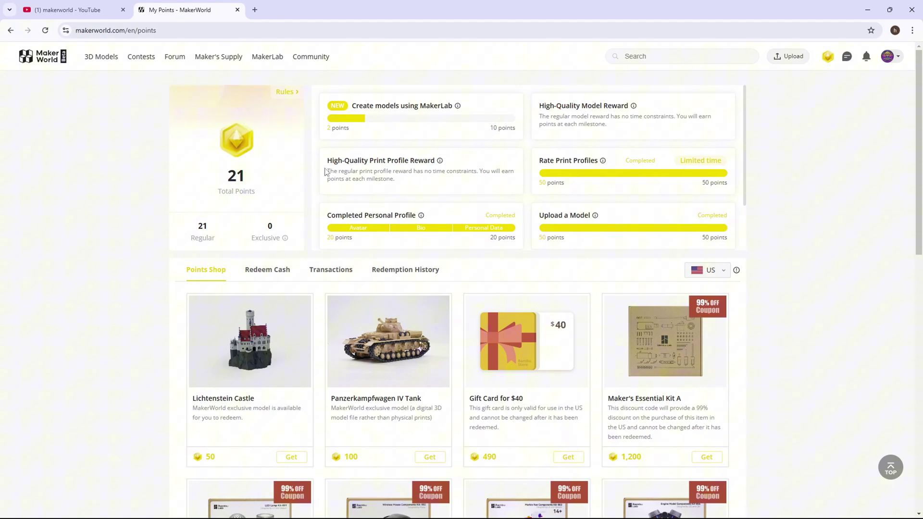
pyautogui.moveTo(330, 162); pyautogui.dragTo(391, 162)
pyautogui.moveTo(328, 216); pyautogui.dragTo(414, 215)
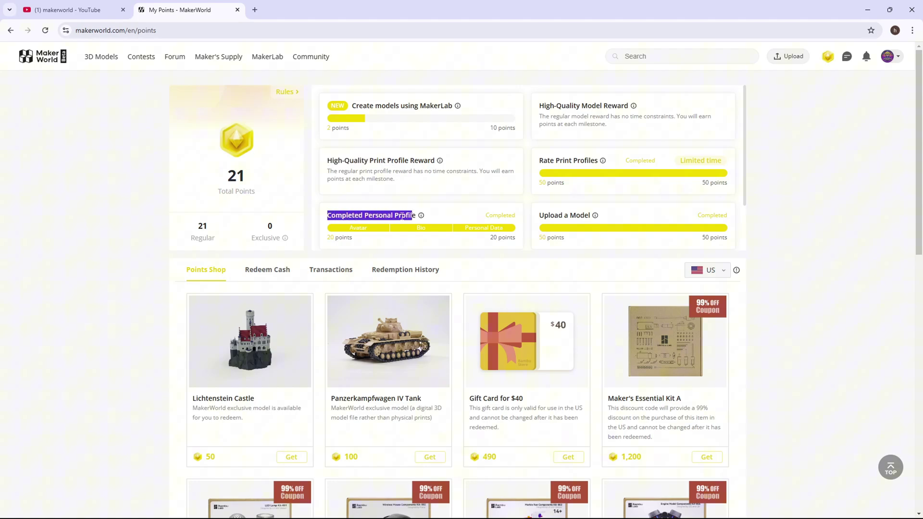
pyautogui.click(394, 216)
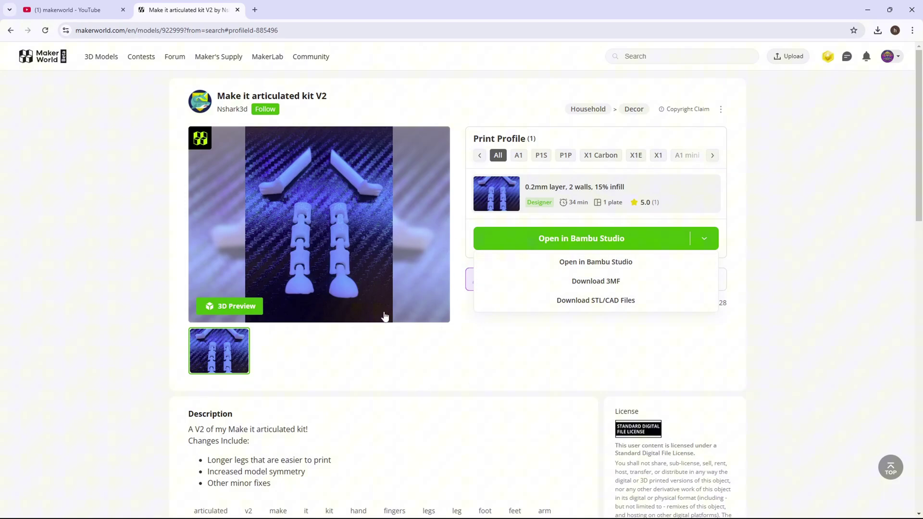
# - Download the kit's flexilegv2.stl, righthandv2.stl and lefthandv2.stl files
pyautogui.click(714, 242)
pyautogui.click(714, 242)
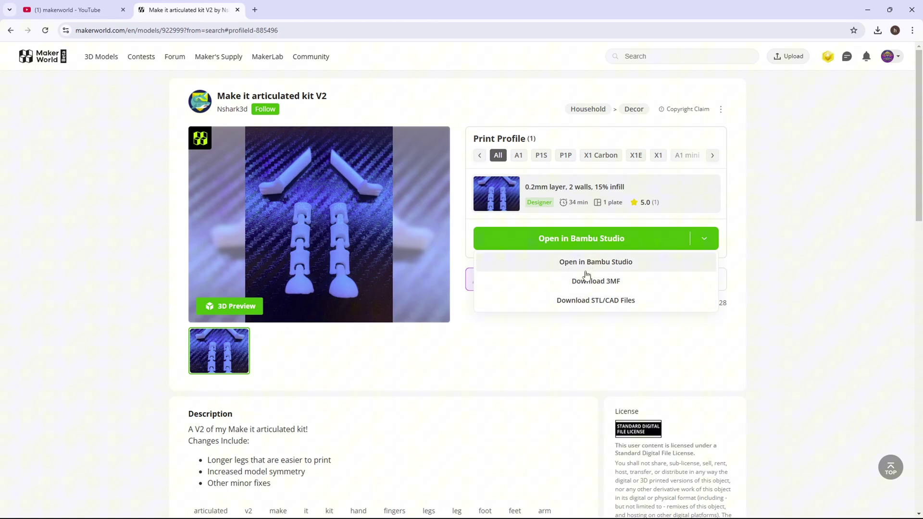
pyautogui.click(580, 307)
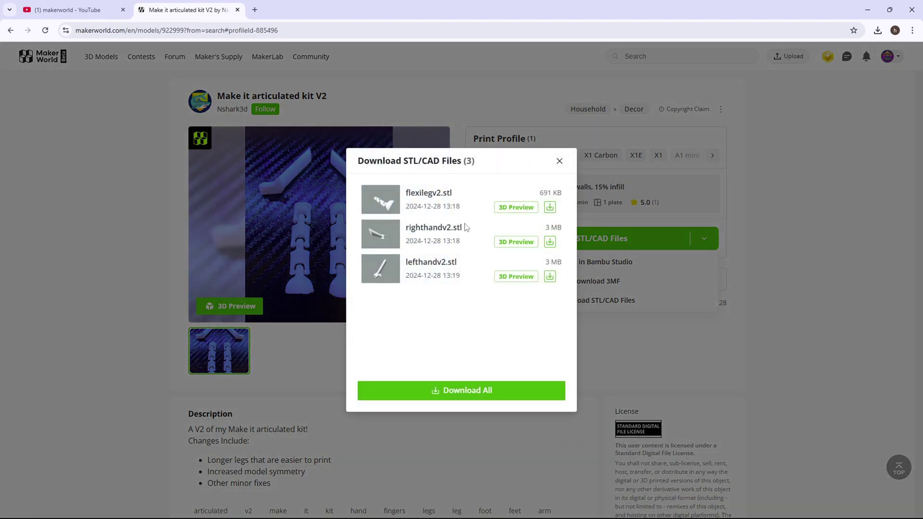
pyautogui.click(550, 207)
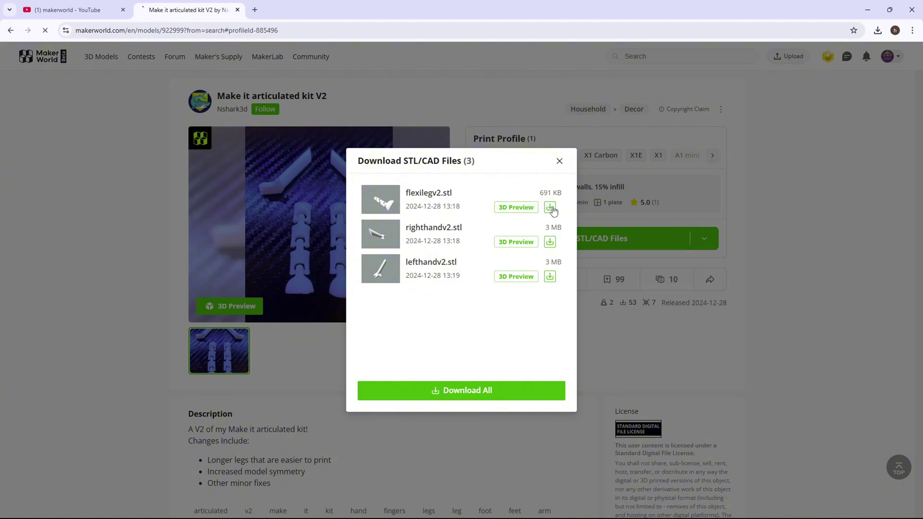
pyautogui.click(550, 242)
pyautogui.click(550, 277)
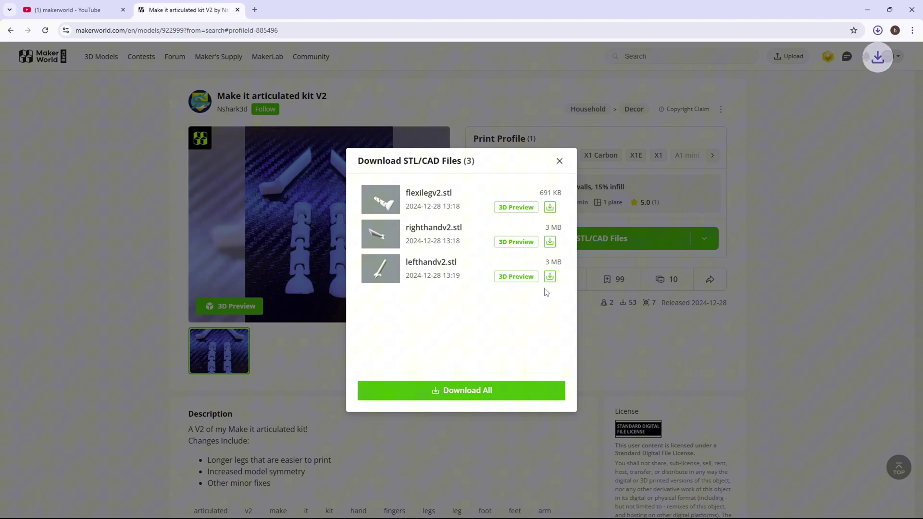
pyautogui.click(651, 123)
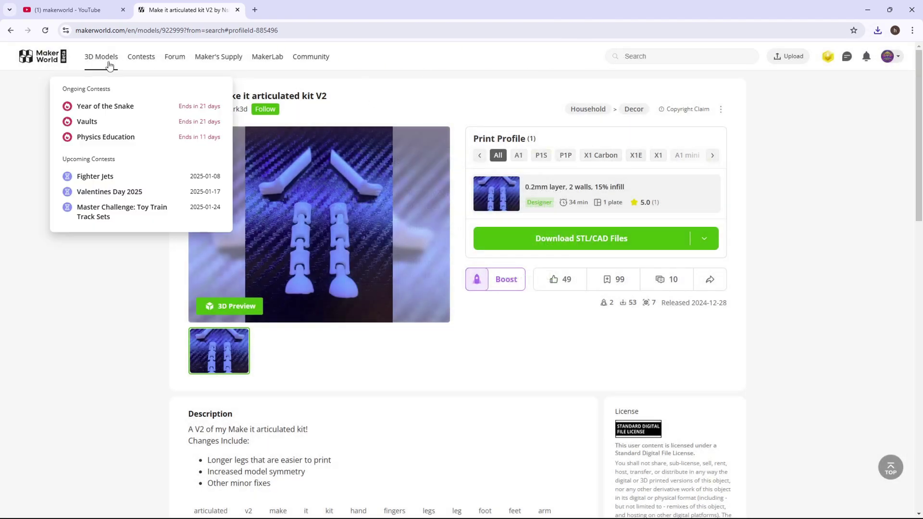
# - Open the Little Alien Visitors model from the search results and list its STL files
pyautogui.click(11, 30)
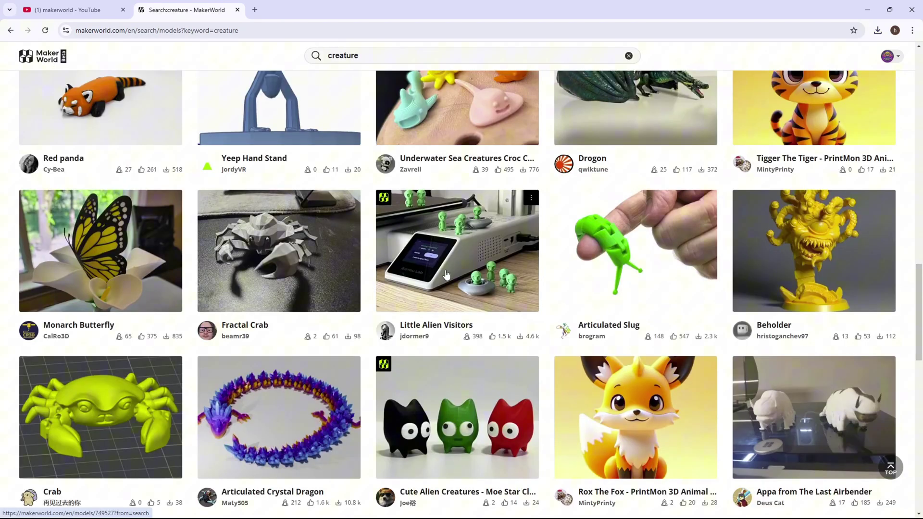
pyautogui.click(536, 271)
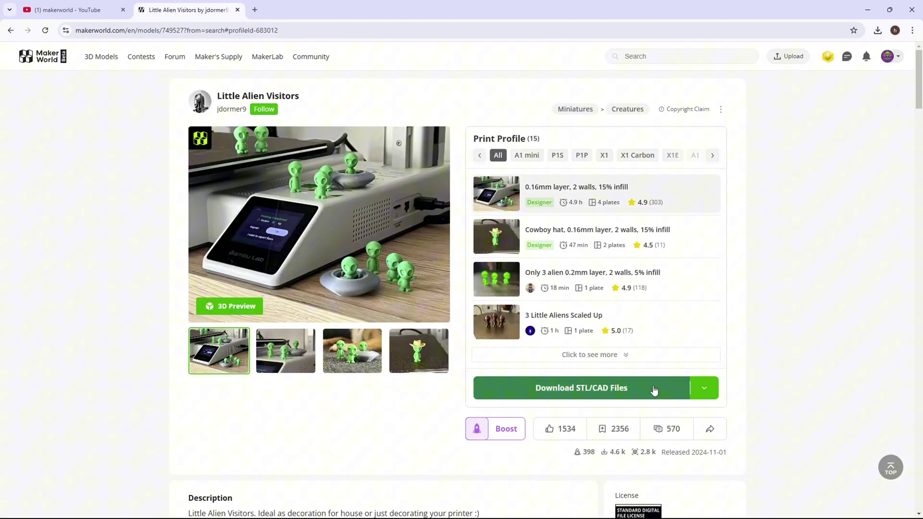
pyautogui.click(654, 390)
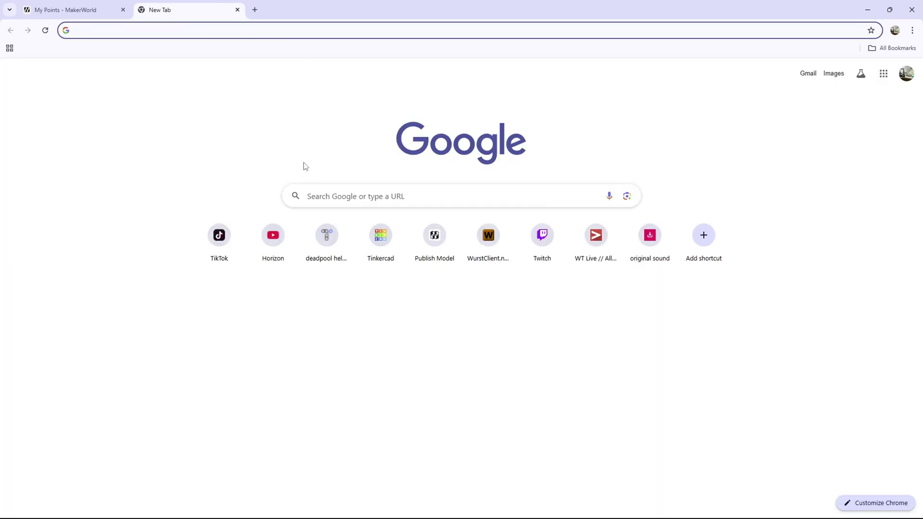
# - Search Google for 'tinkercad' and open the Tinkercad site
pyautogui.moveTo(375, 247)
pyautogui.mouseDown()
pyautogui.moveTo(387, 277)
pyautogui.moveTo(382, 260)
pyautogui.mouseUp()
pyautogui.click(353, 206)
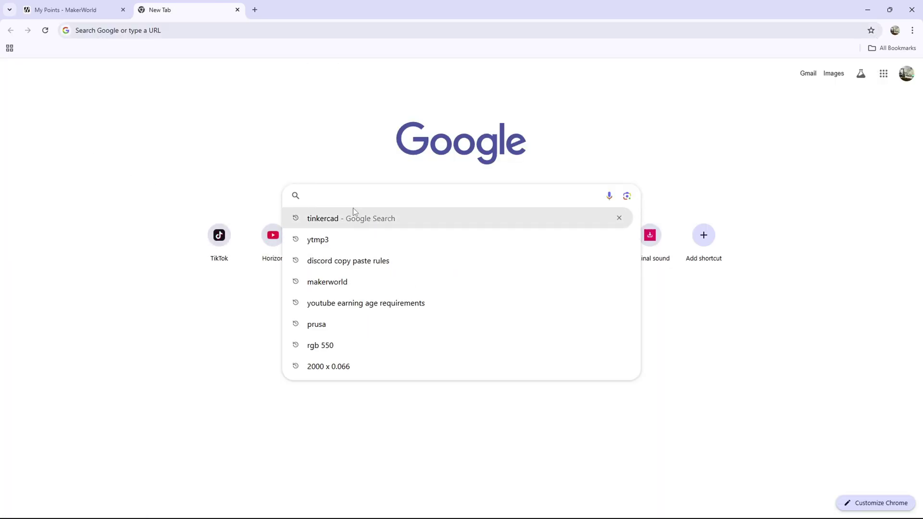
pyautogui.write('tinkercad')
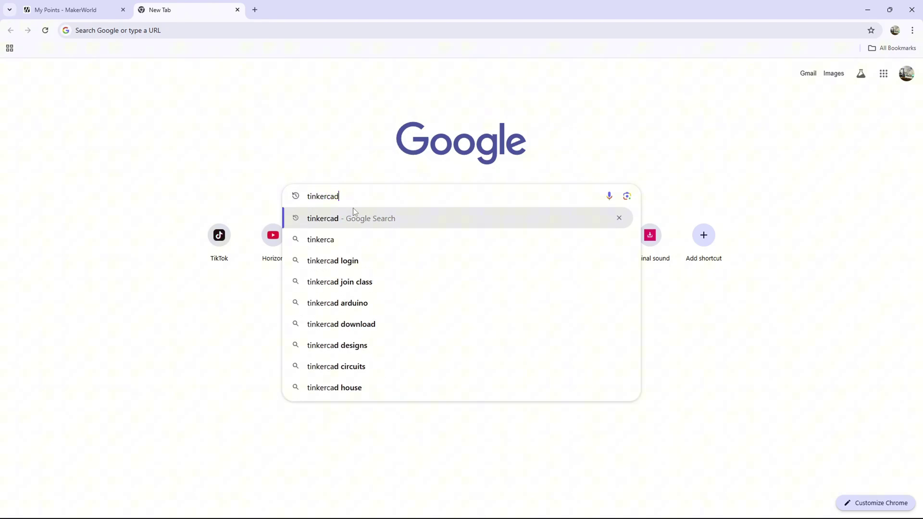
pyautogui.press('Return')
pyautogui.click(135, 149)
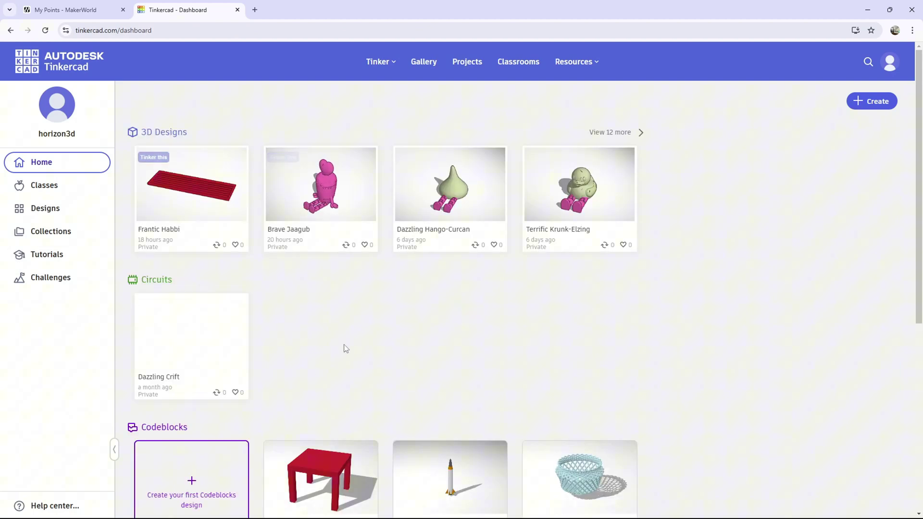
# - Create a new 3D design and import the alien and carrot STL files
pyautogui.click(871, 100)
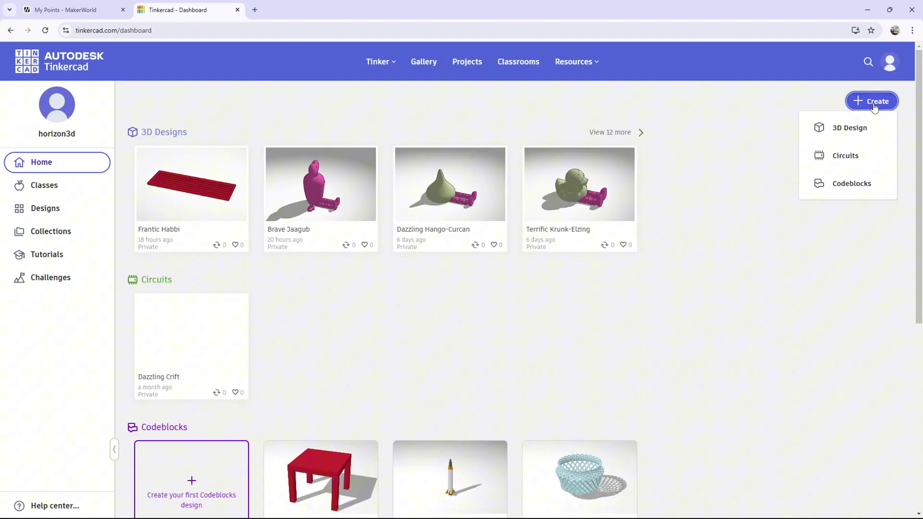
pyautogui.click(830, 128)
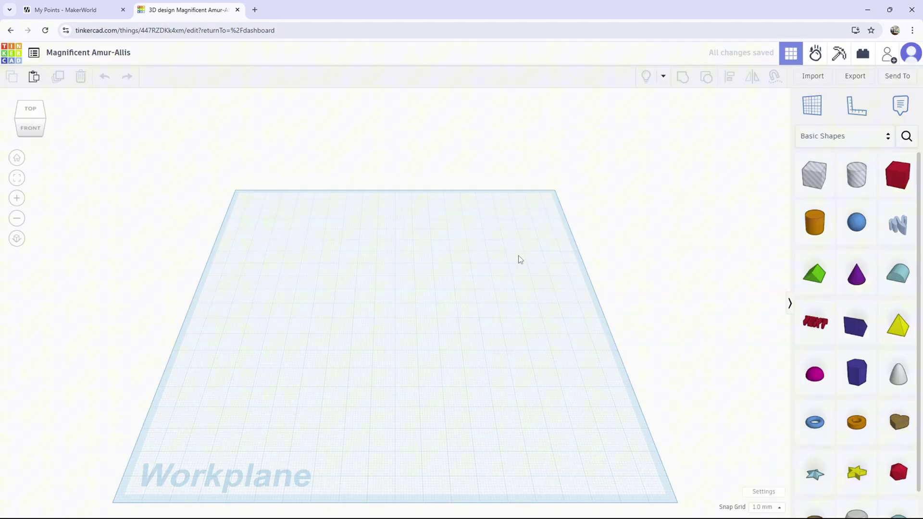
pyautogui.click(813, 77)
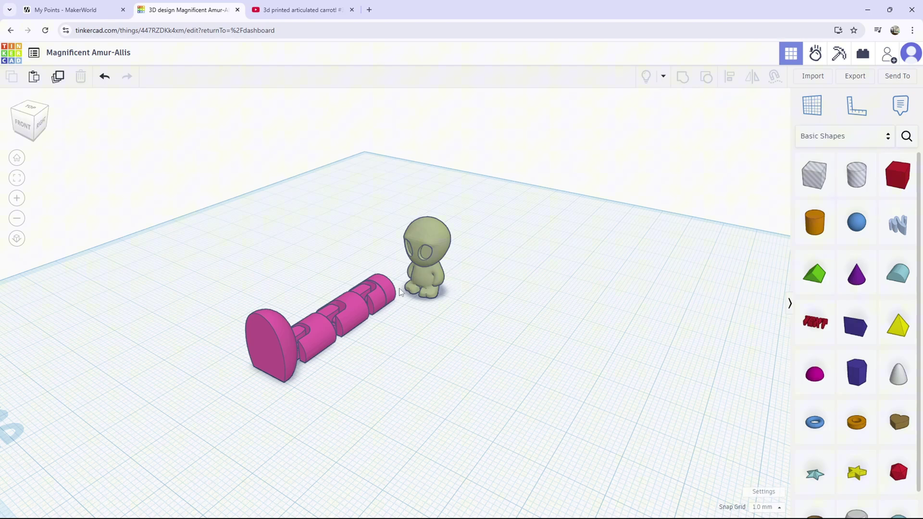
# - Shrink the pink articulated carrot and set it down beside the alien
pyautogui.click(348, 306)
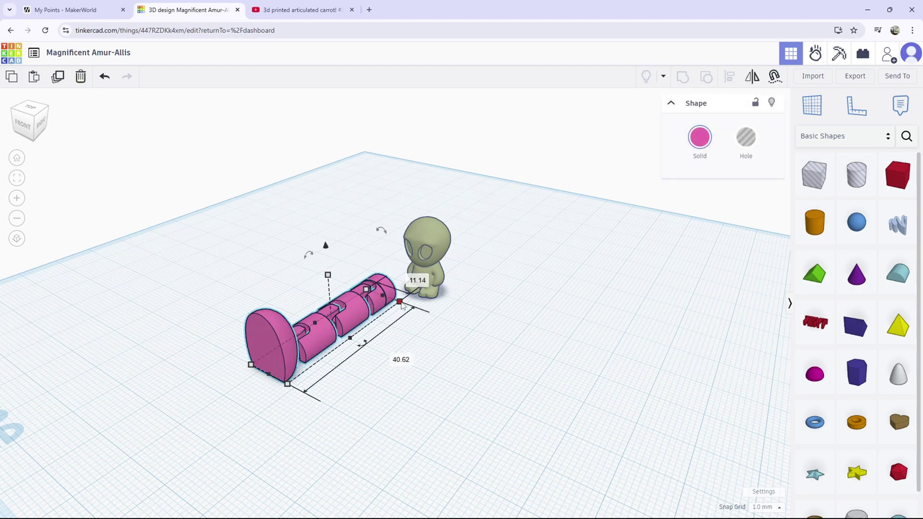
pyautogui.moveTo(401, 305); pyautogui.dragTo(323, 333)
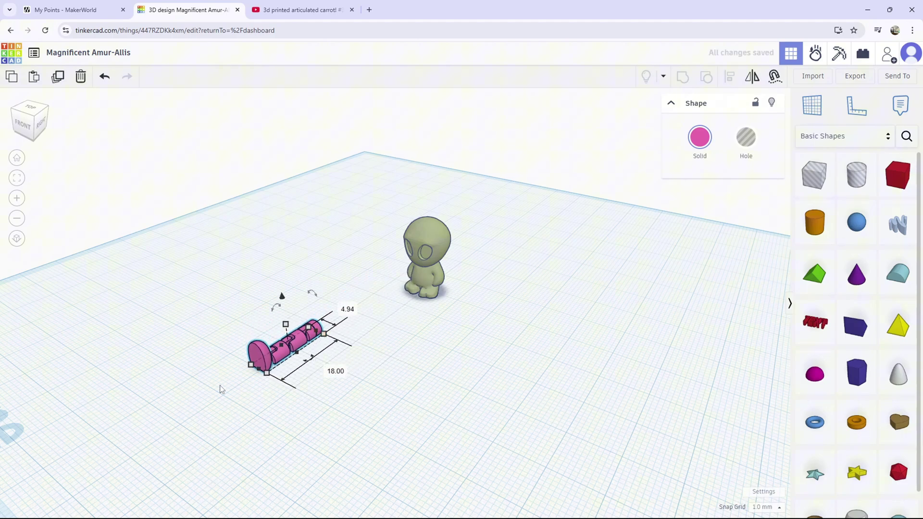
pyautogui.scroll(2, 220, 389)
pyautogui.moveTo(280, 369); pyautogui.dragTo(410, 434, button='right')
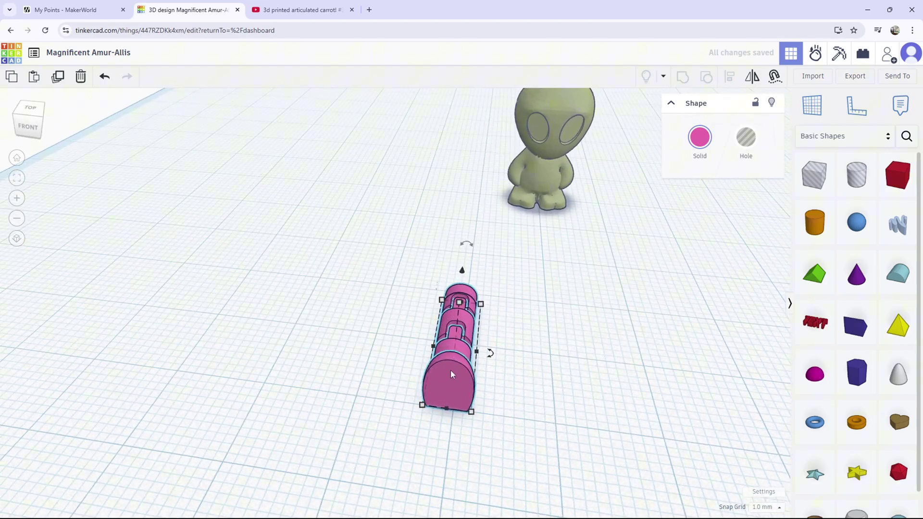
pyautogui.moveTo(451, 374); pyautogui.dragTo(527, 228)
pyautogui.moveTo(485, 327); pyautogui.dragTo(483, 370, button='right')
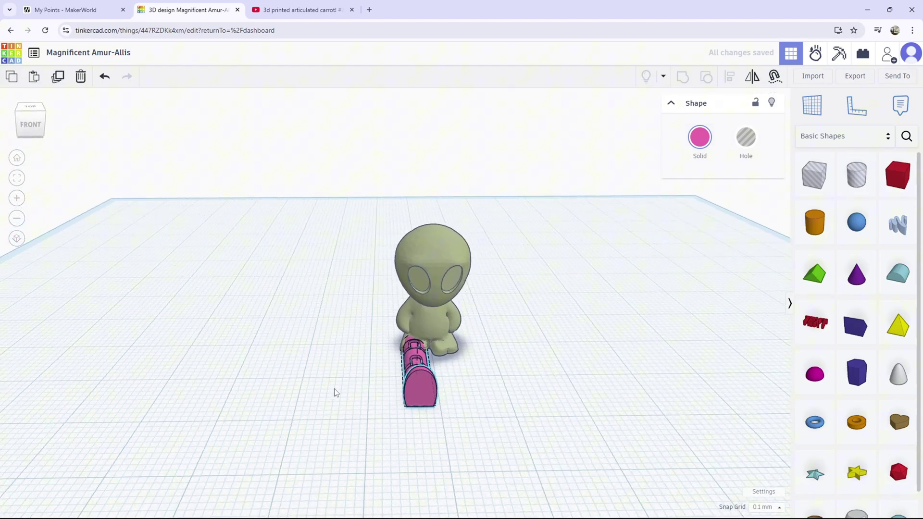
# - Duplicate the carrot as a second leg and check both legs from several angles
pyautogui.moveTo(335, 393); pyautogui.dragTo(418, 431, button='right')
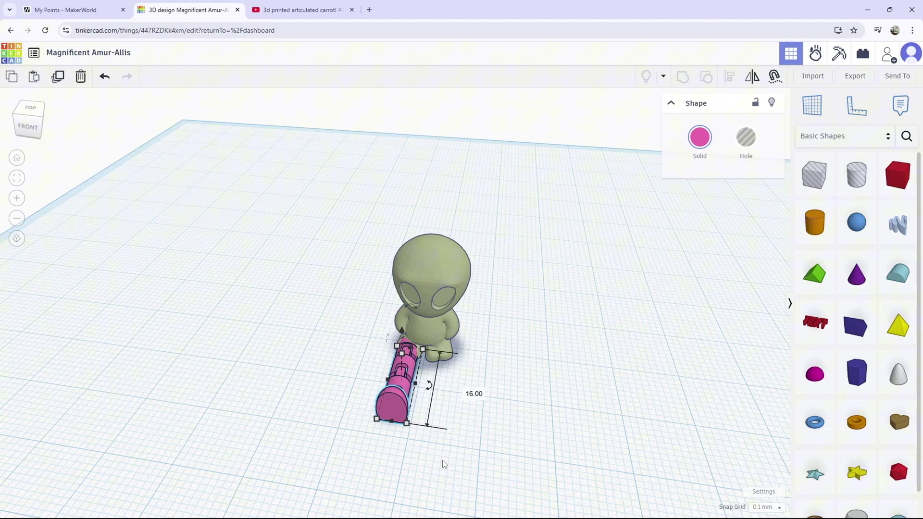
pyautogui.hotkey('ctrl', 'd')
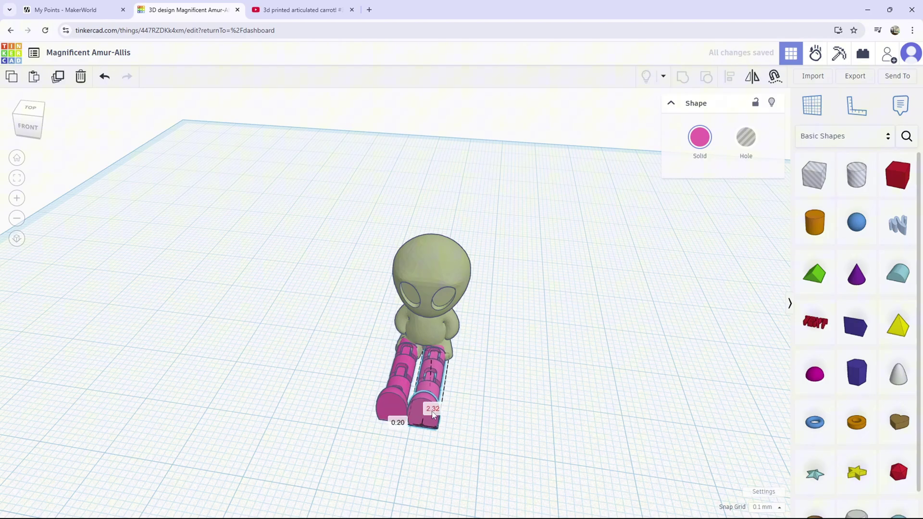
pyautogui.scroll(5, 462, 385)
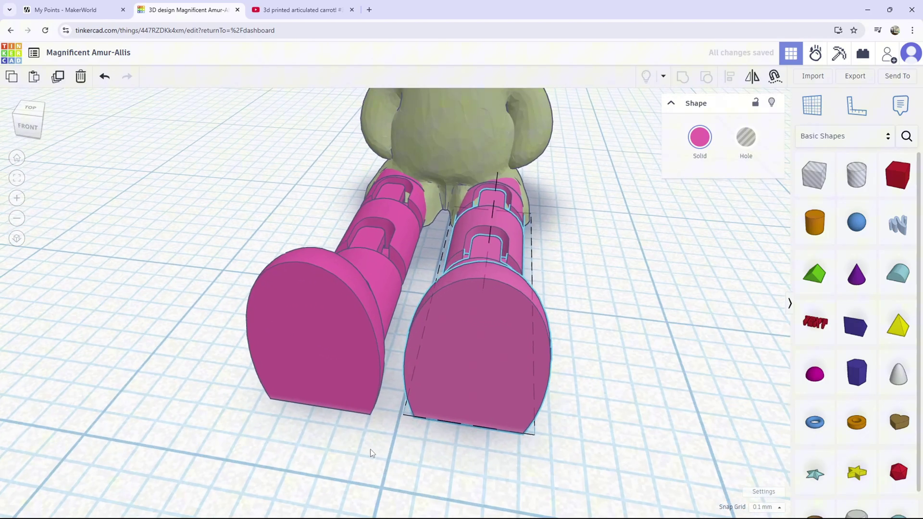
pyautogui.moveTo(366, 452); pyautogui.dragTo(291, 402, button='right')
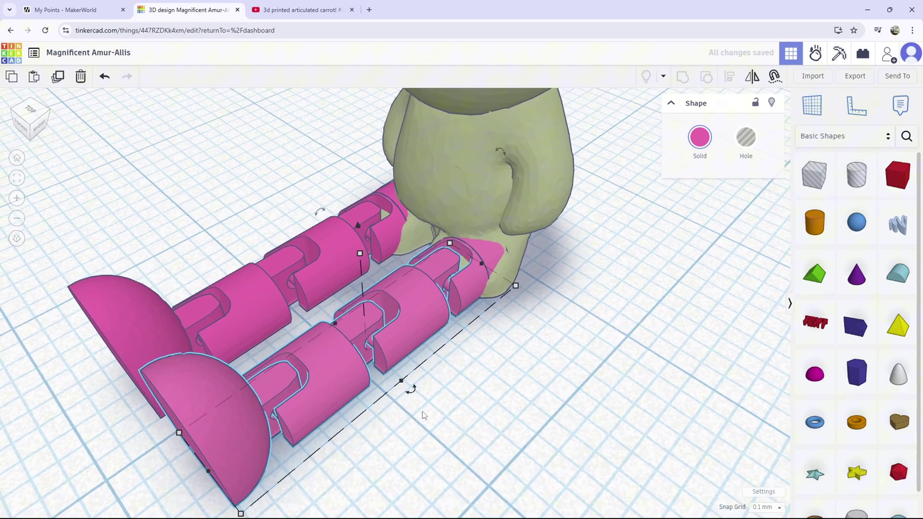
pyautogui.moveTo(423, 414); pyautogui.dragTo(432, 337, button='right')
pyautogui.scroll(5, 480, 395)
pyautogui.scroll(-5, 433, 337)
pyautogui.scroll(5, 417, 371)
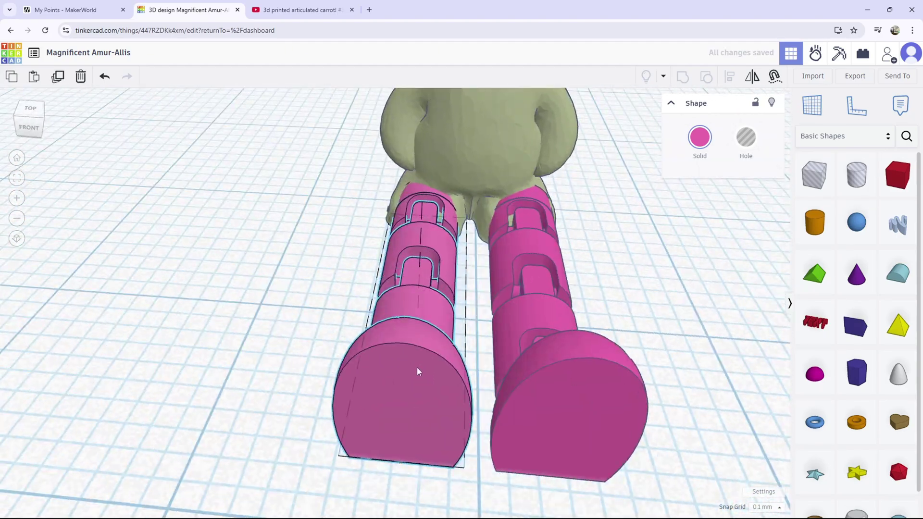
pyautogui.moveTo(417, 372); pyautogui.dragTo(423, 296, button='right')
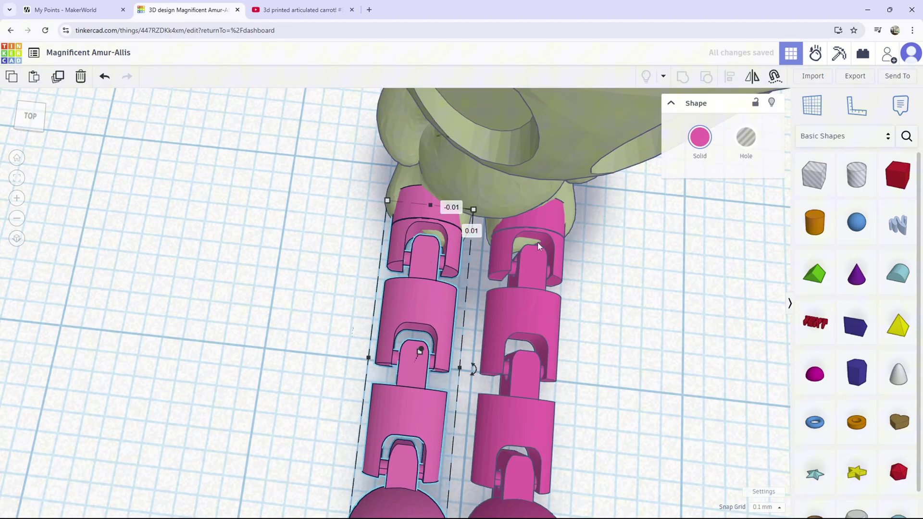
pyautogui.moveTo(538, 246); pyautogui.dragTo(490, 365, button='right')
pyautogui.scroll(-5, 490, 366)
# - Inspect the seated figure from an angled view and bring up the Export download options
pyautogui.click(492, 464)
pyautogui.scroll(5, 495, 432)
pyautogui.moveTo(492, 464); pyautogui.dragTo(478, 205, button='right')
pyautogui.scroll(1, 533, 431)
pyautogui.moveTo(468, 262); pyautogui.dragTo(663, 276, button='right')
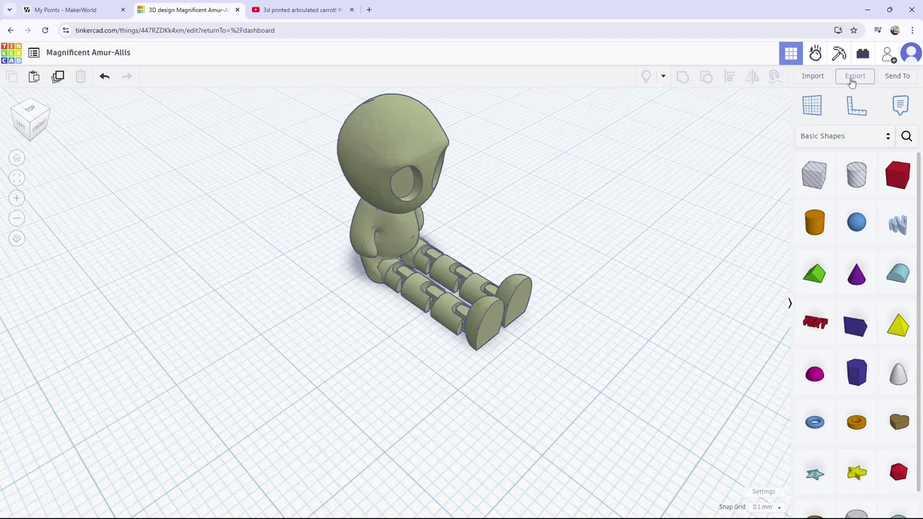
pyautogui.click(850, 83)
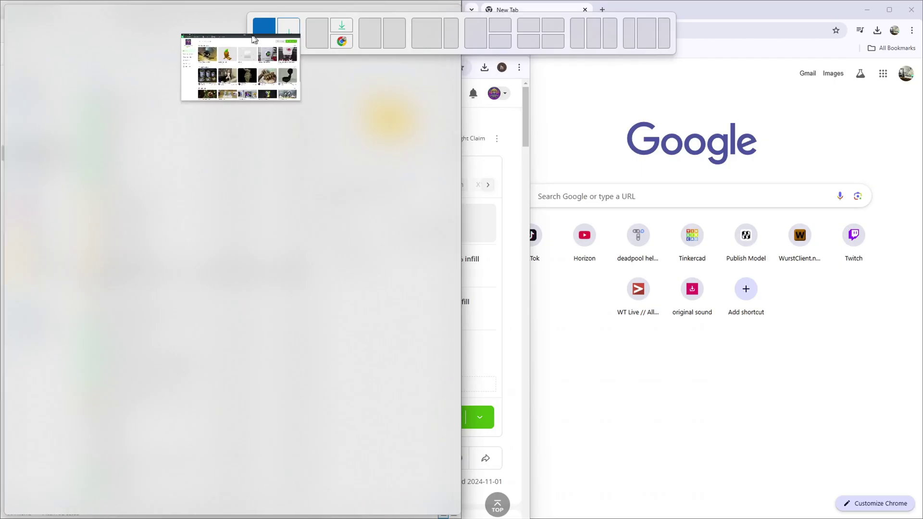
# - Rename the Magnificent Amur-Allis file in Downloads to 'aliuen with legs'
pyautogui.moveTo(254, 39); pyautogui.dragTo(257, 28)
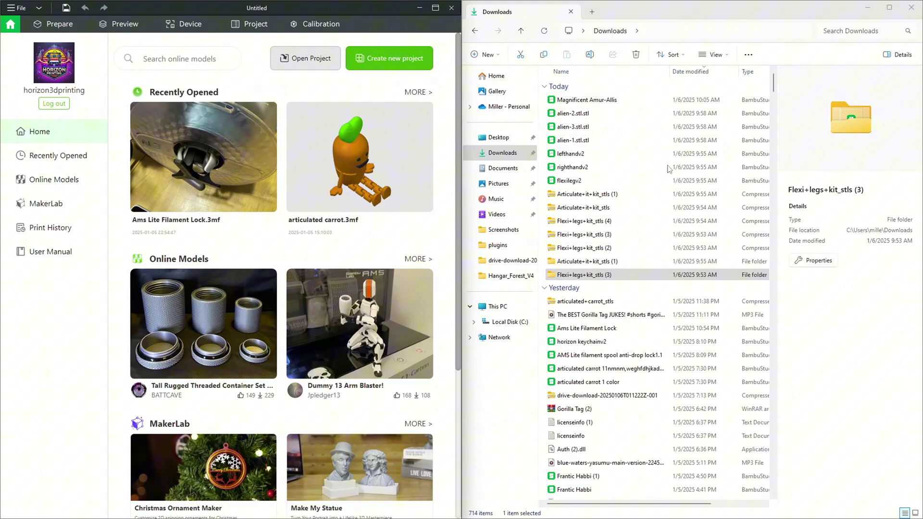
pyautogui.click(605, 96)
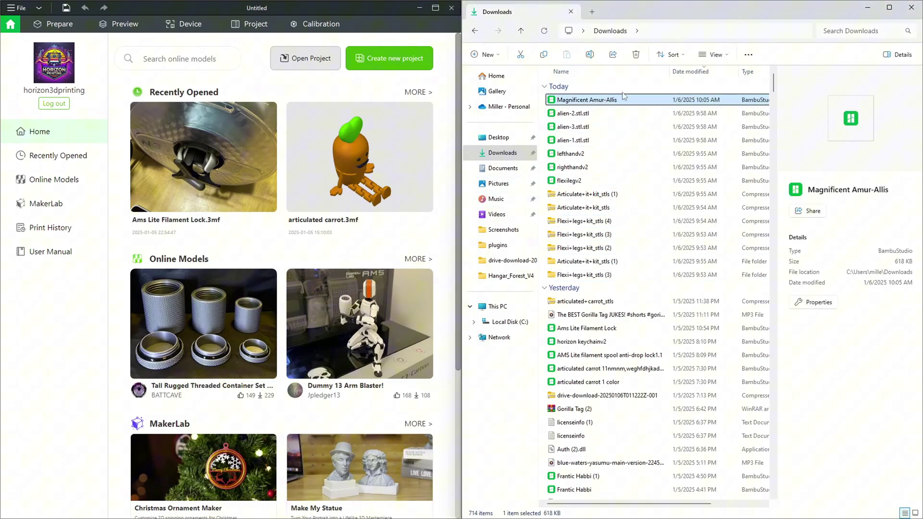
pyautogui.click(589, 54)
pyautogui.press('BackSpace')
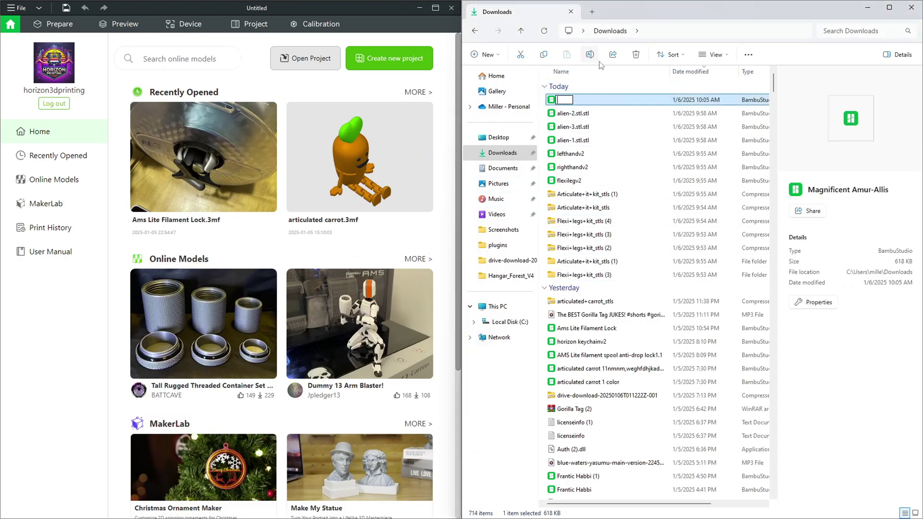
pyautogui.write('aliuen with legs')
pyautogui.press('Return')
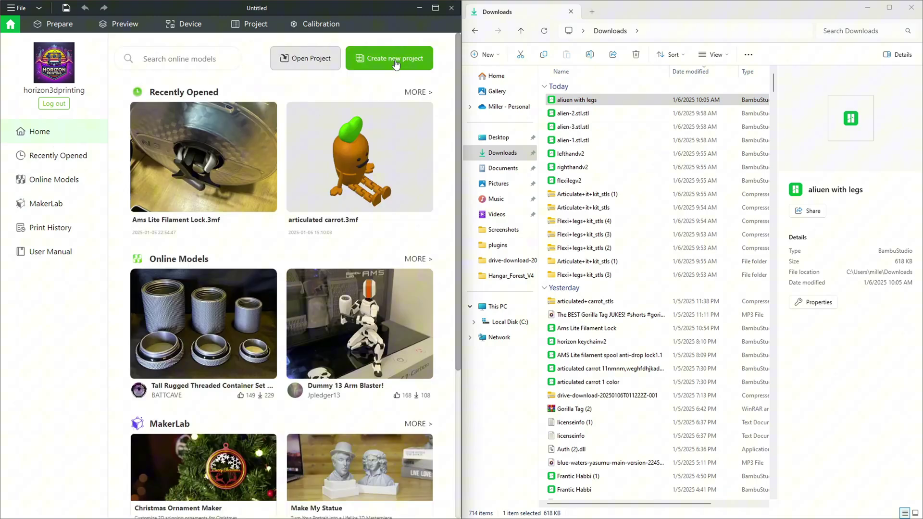
# - Start a new Bambu Studio project with the aliuen with legs file on the build plate
pyautogui.click(398, 63)
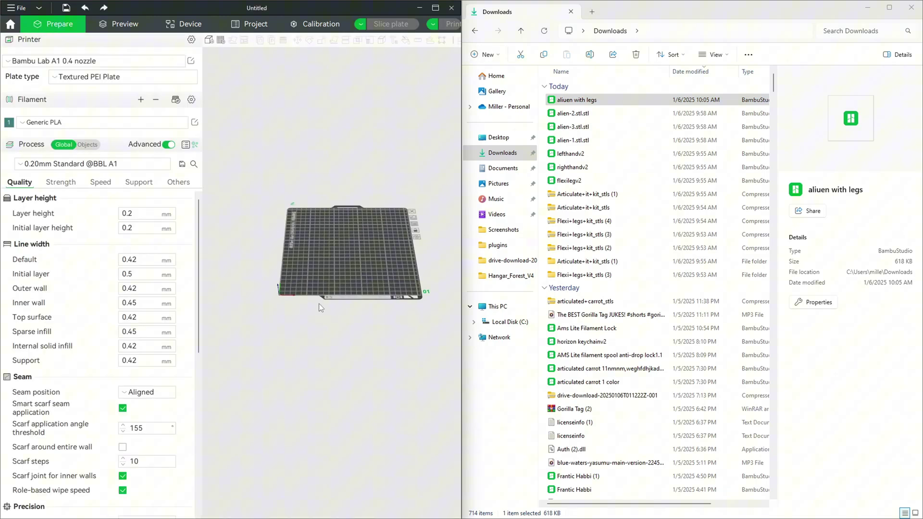
pyautogui.moveTo(625, 101); pyautogui.dragTo(318, 224)
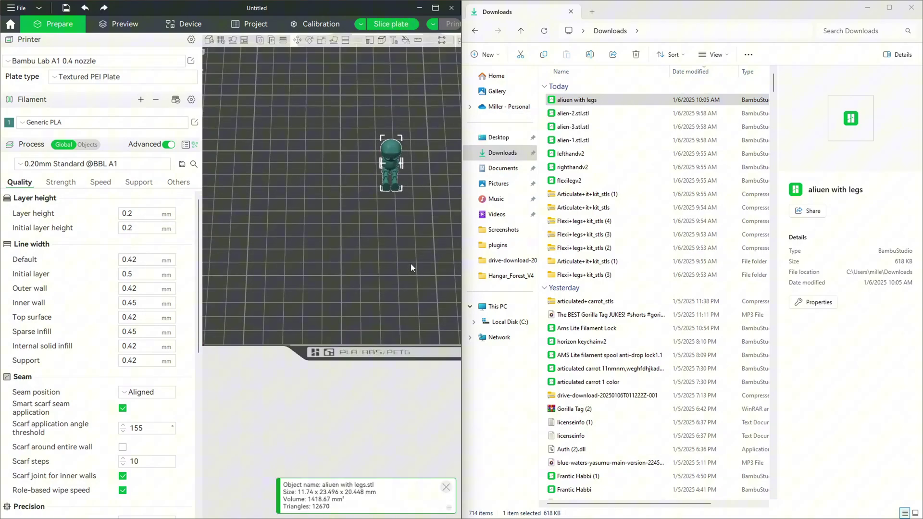
pyautogui.click(436, 8)
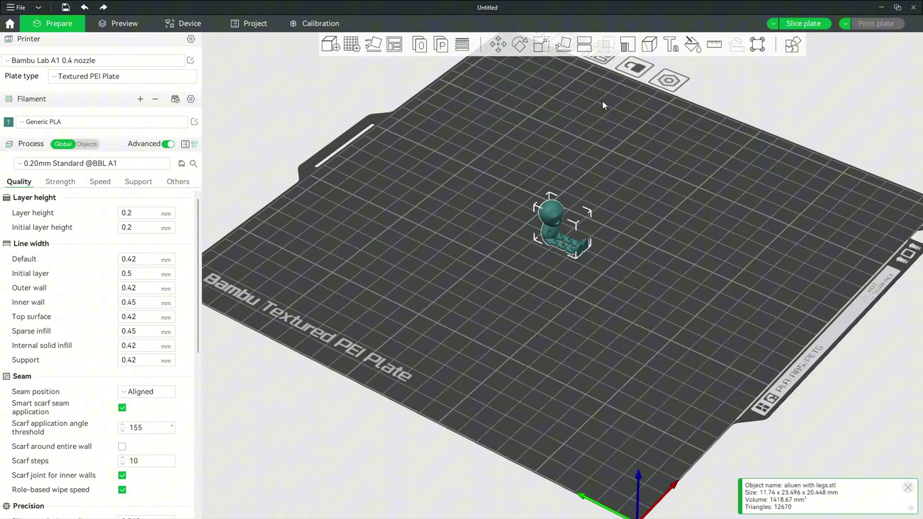
# - Scale the model uniformly to about 41 × 82 × 72 mm and slice the plate
pyautogui.click(541, 45)
pyautogui.scroll(5, 573, 261)
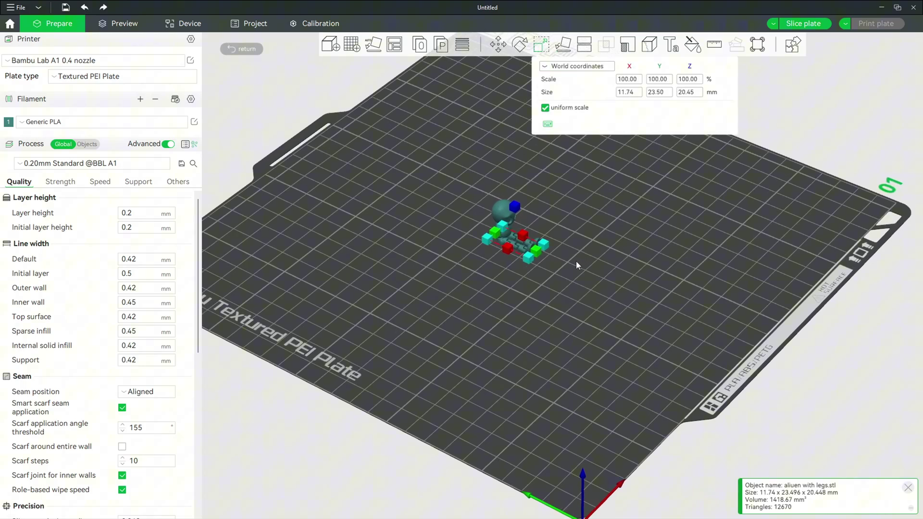
pyautogui.moveTo(513, 260); pyautogui.dragTo(544, 249)
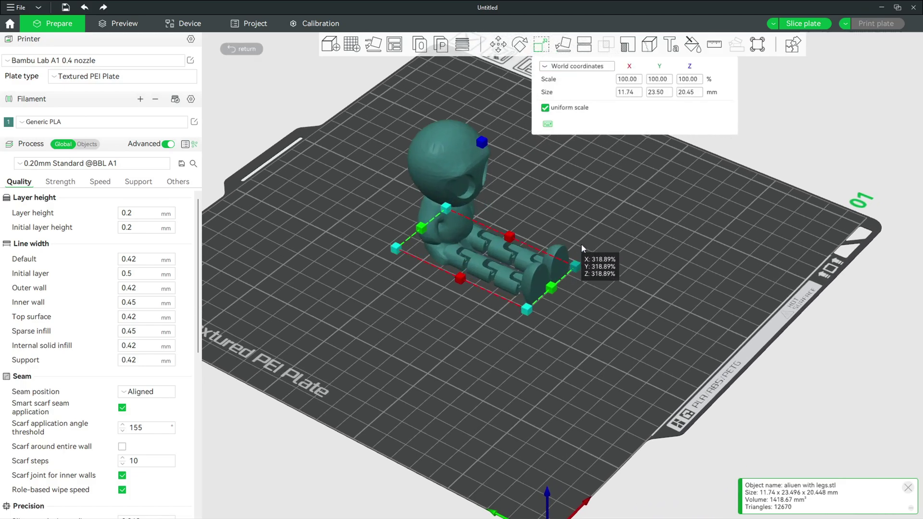
pyautogui.moveTo(581, 244); pyautogui.dragTo(585, 243)
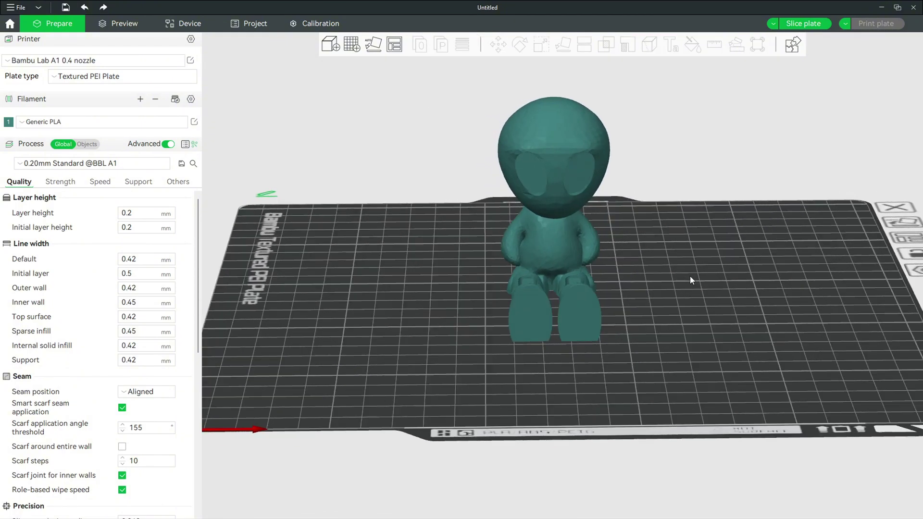
pyautogui.moveTo(690, 276); pyautogui.dragTo(625, 254)
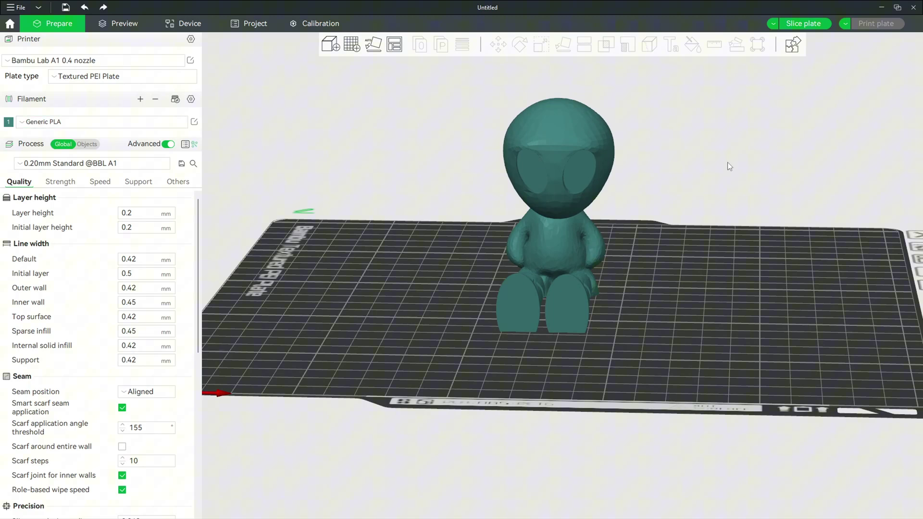
pyautogui.click(802, 25)
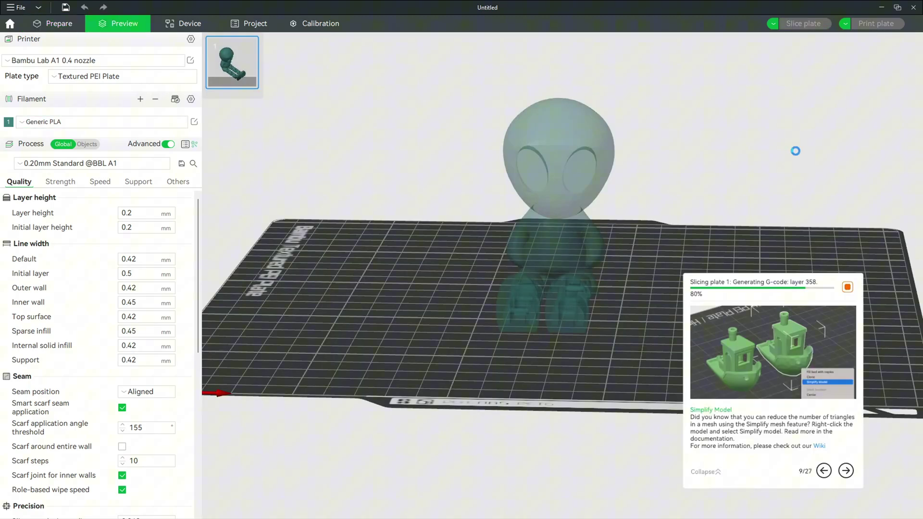
# - Export the project as a generic 3MF named 'aliuen with legs' in Downloads
pyautogui.click(876, 23)
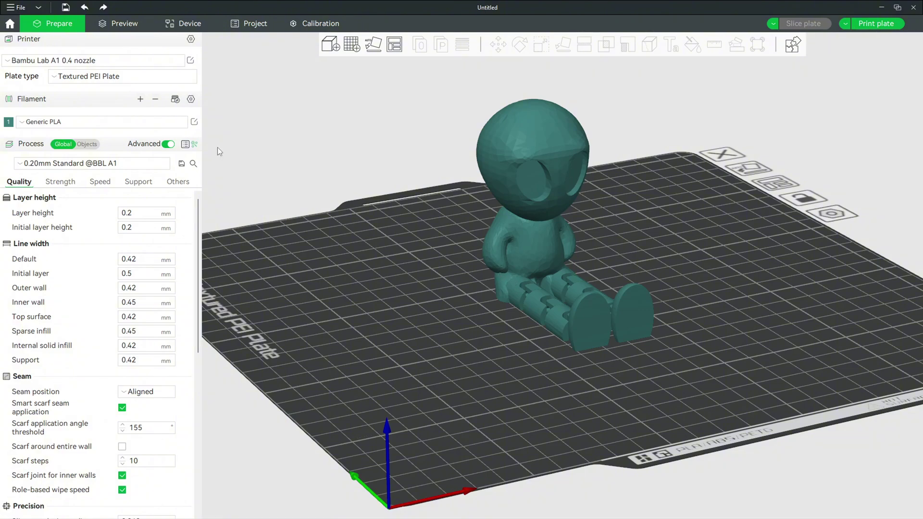
pyautogui.click(17, 7)
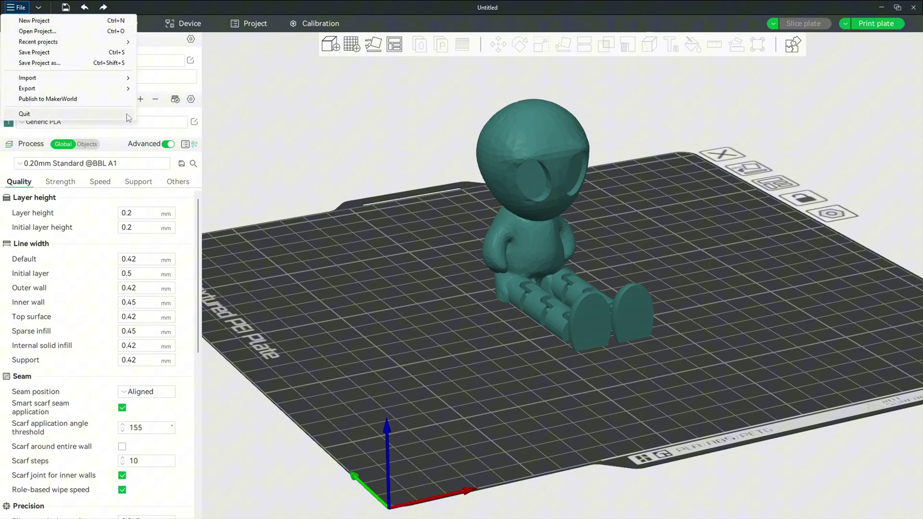
pyautogui.moveTo(43, 90)
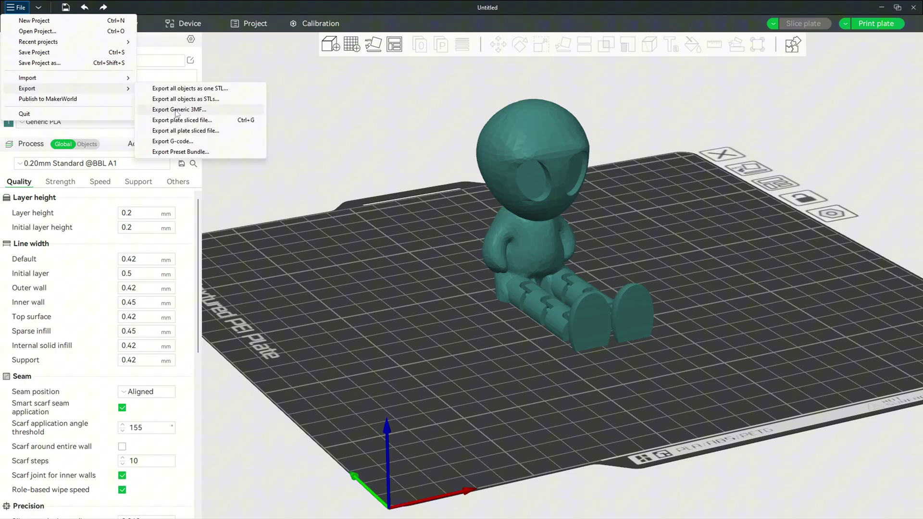
pyautogui.click(198, 109)
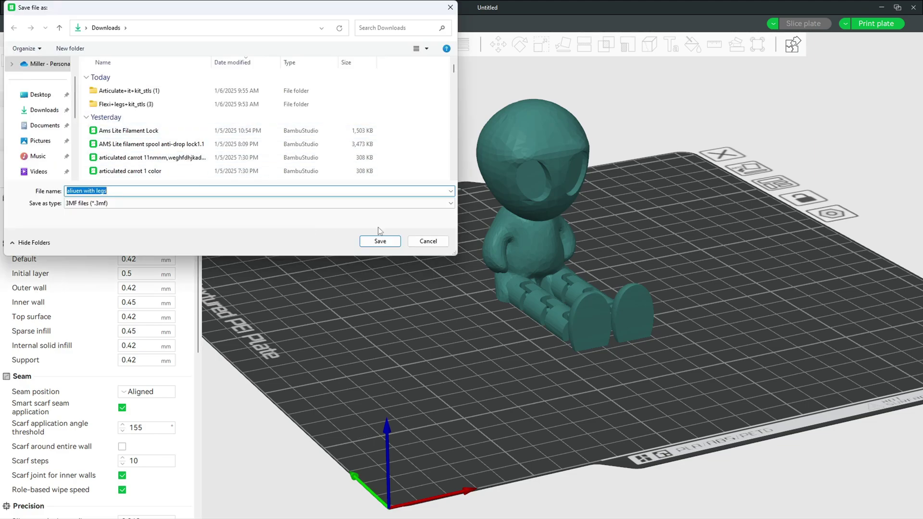
pyautogui.click(380, 239)
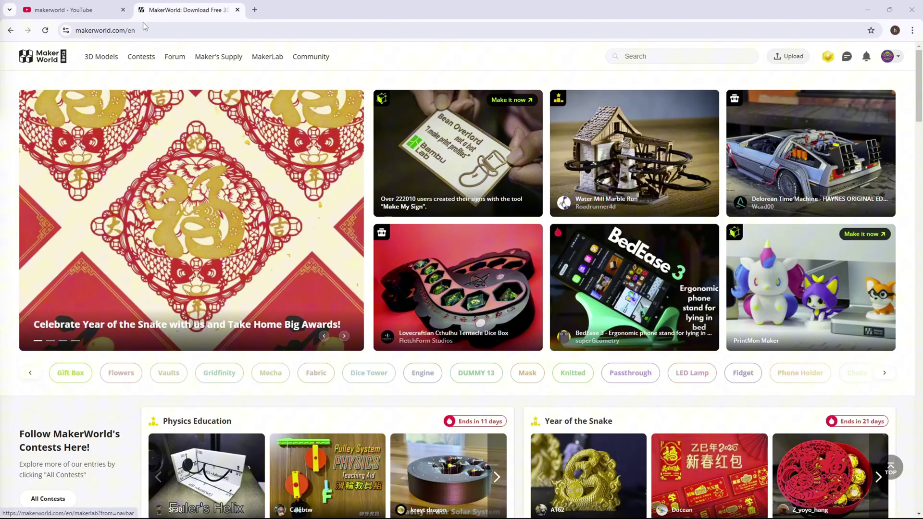
# - Upload aliuen with legs.3mf as an original model's Bambu Studio print profile and continue
pyautogui.moveTo(791, 56)
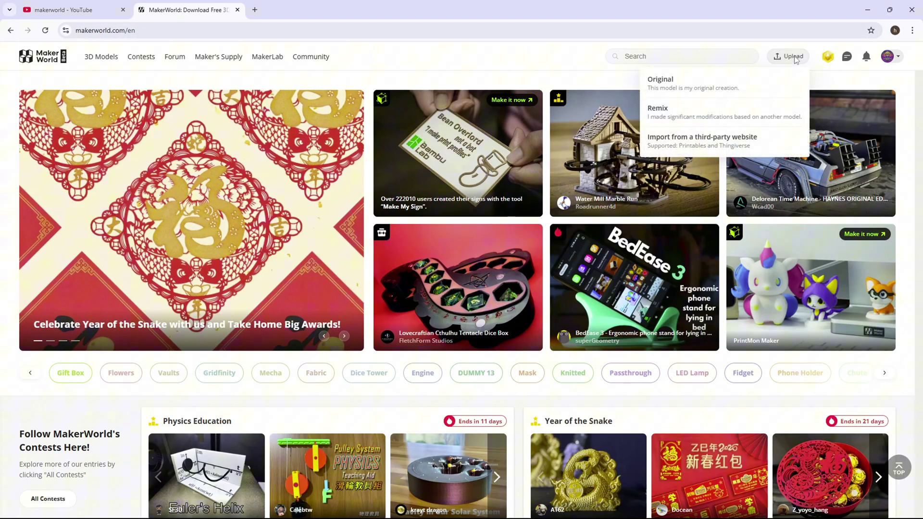
pyautogui.click(662, 84)
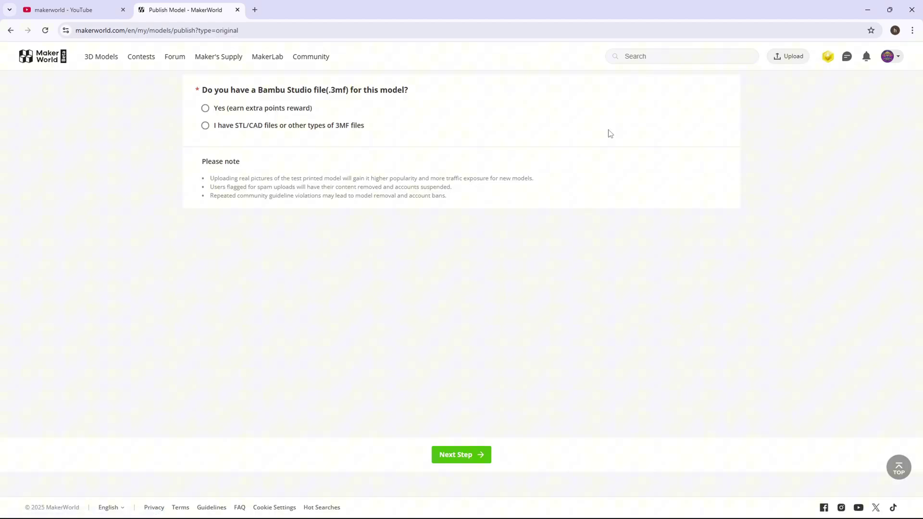
pyautogui.click(230, 111)
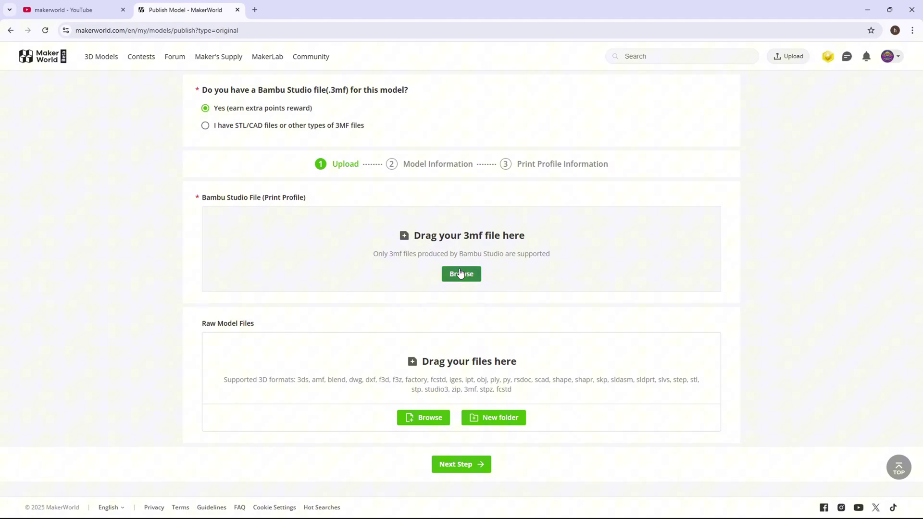
pyautogui.moveTo(433, 120); pyautogui.dragTo(453, 255)
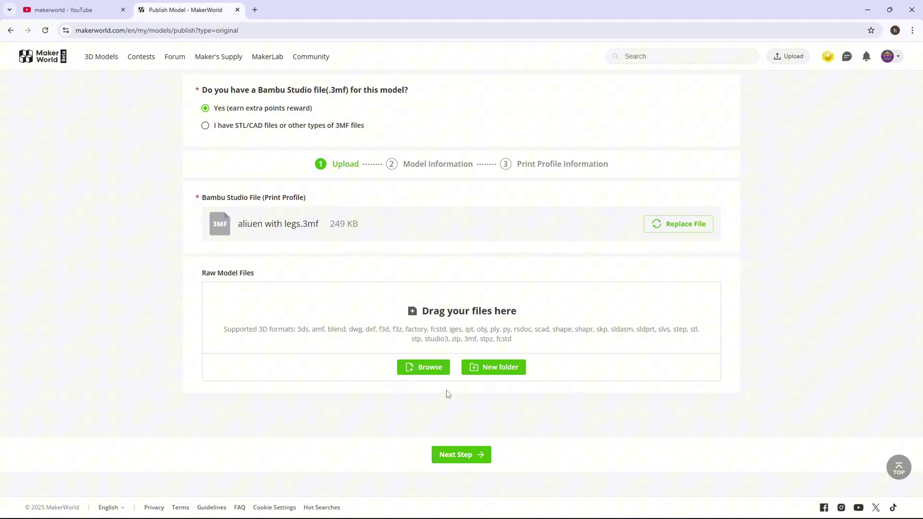
pyautogui.click(462, 459)
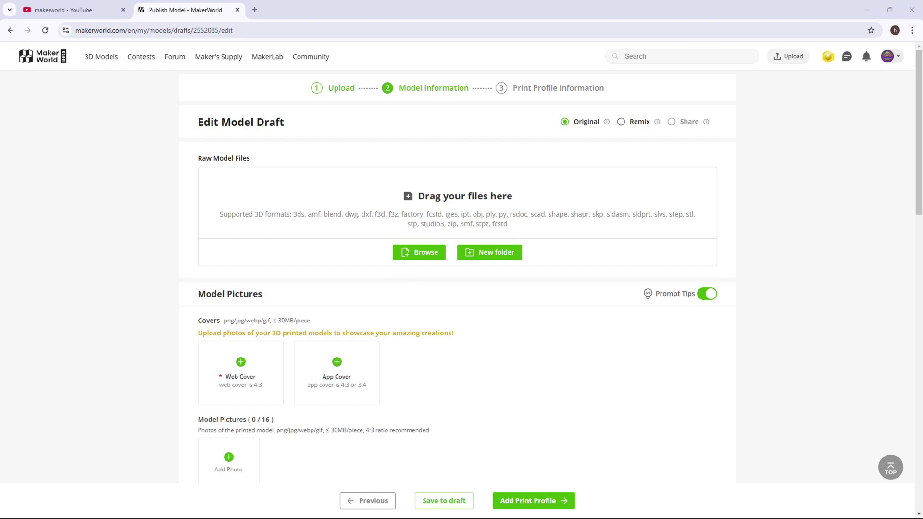
# - Add an alien photo as the web cover and crop it higher
pyautogui.moveTo(39, 223); pyautogui.dragTo(239, 370)
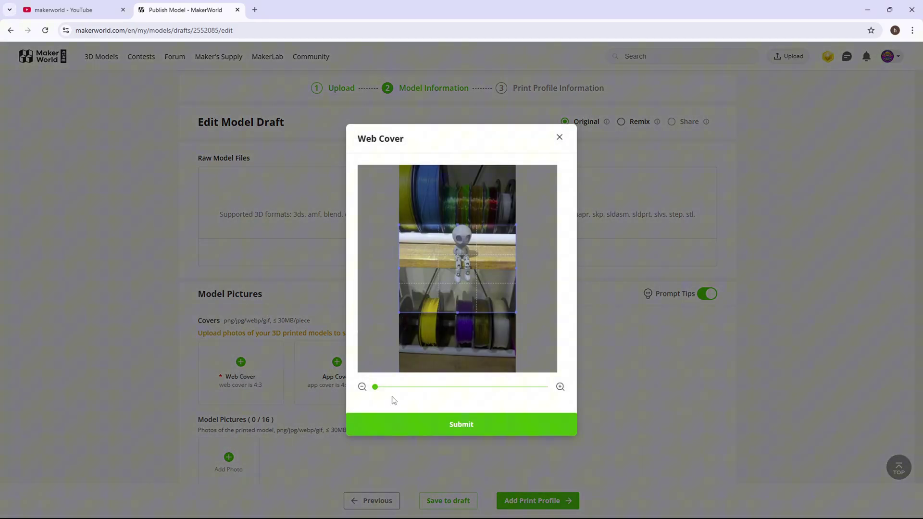
pyautogui.moveTo(446, 305); pyautogui.dragTo(452, 289)
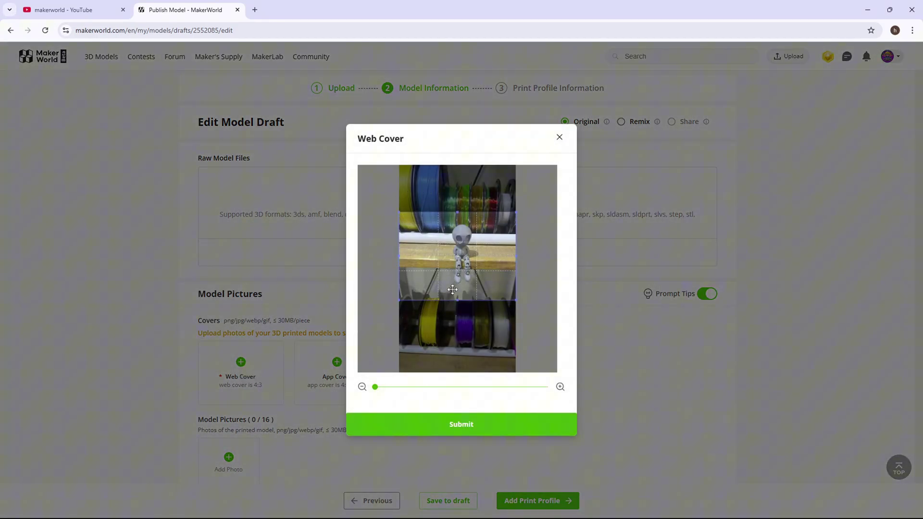
pyautogui.moveTo(398, 257)
pyautogui.mouseDown()
pyautogui.moveTo(414, 258)
pyautogui.moveTo(398, 257)
pyautogui.mouseUp()
pyautogui.click(462, 425)
# - Upload three alien photos as the draft's model pictures
pyautogui.scroll(-1, 286, 391)
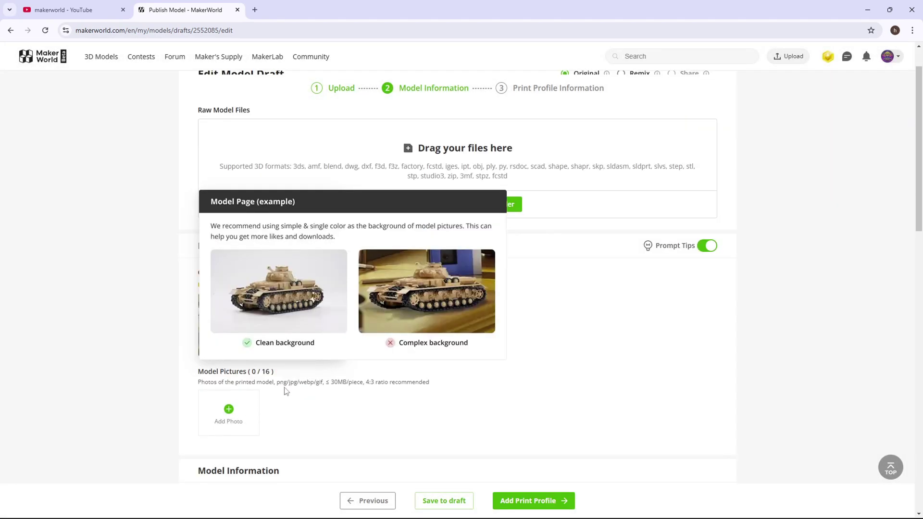
pyautogui.click(228, 432)
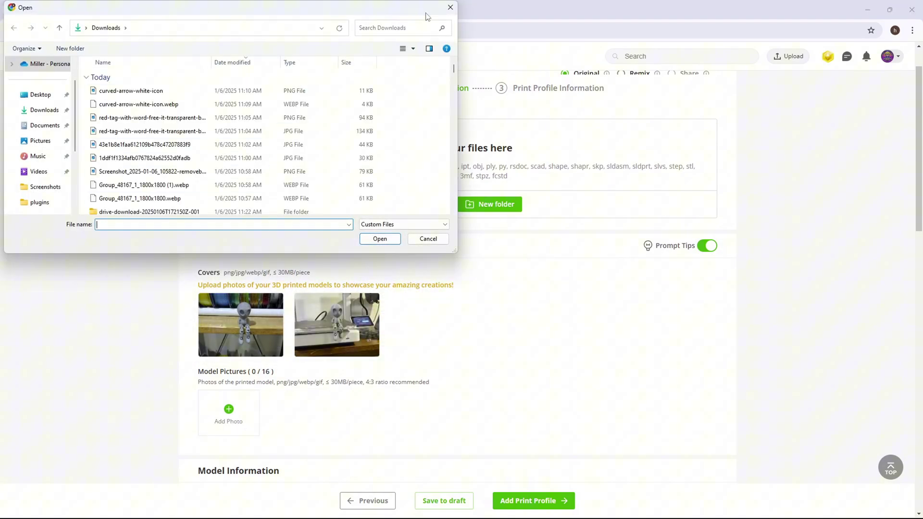
pyautogui.click(450, 7)
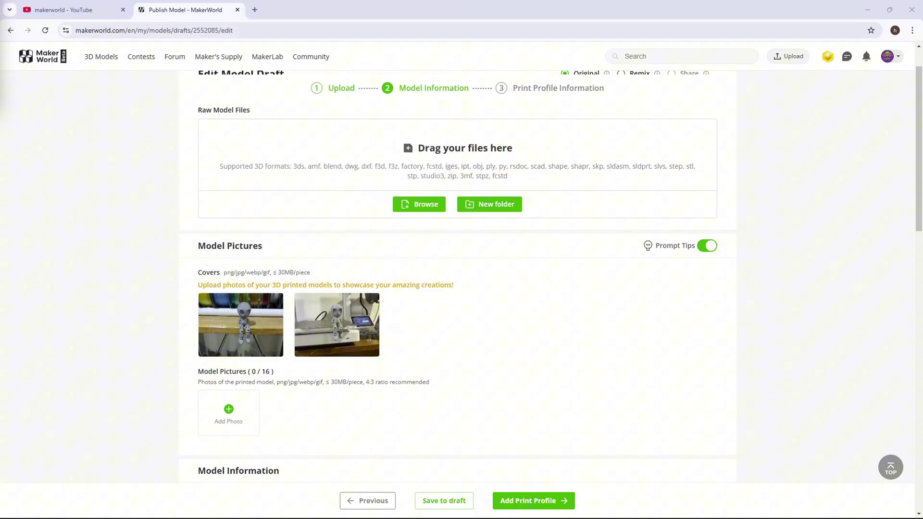
pyautogui.moveTo(4, 115); pyautogui.dragTo(260, 459)
pyautogui.scroll(-2, 476, 452)
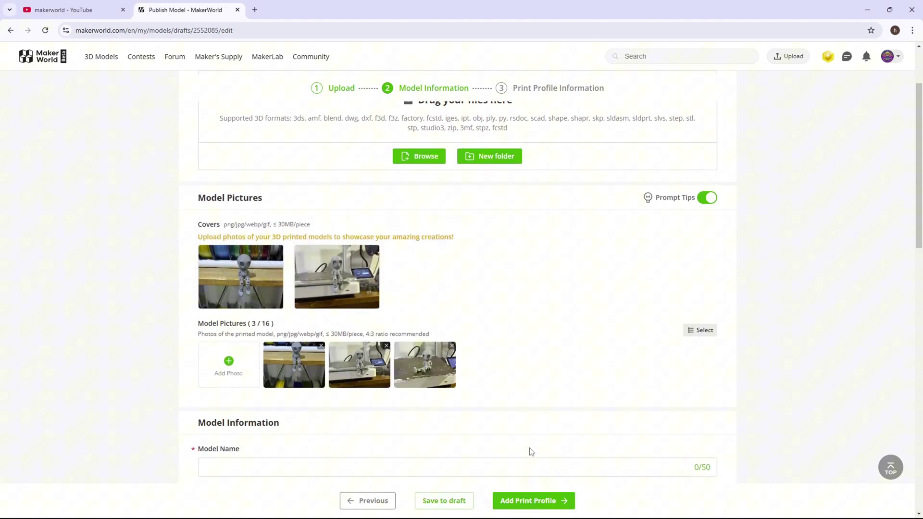
# - Name the model 'articulated alien | alien with articulated legs' and set the category to Decor
pyautogui.scroll(-1, 243, 407)
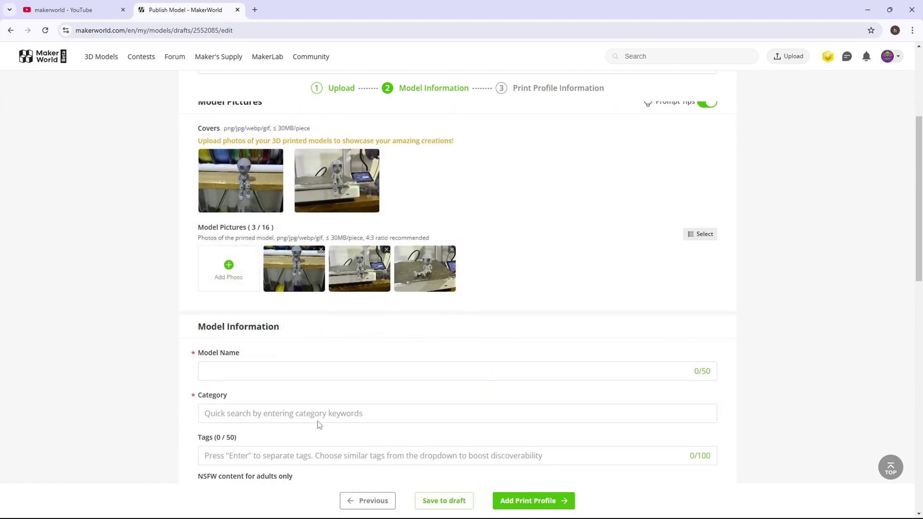
pyautogui.click(241, 371)
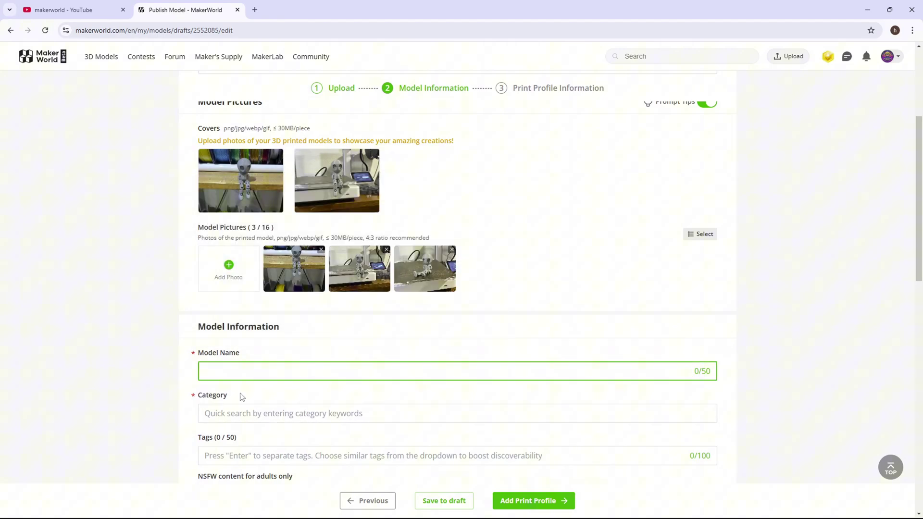
pyautogui.write('articulated alien | alien with articulated legs')
pyautogui.press('Tab')
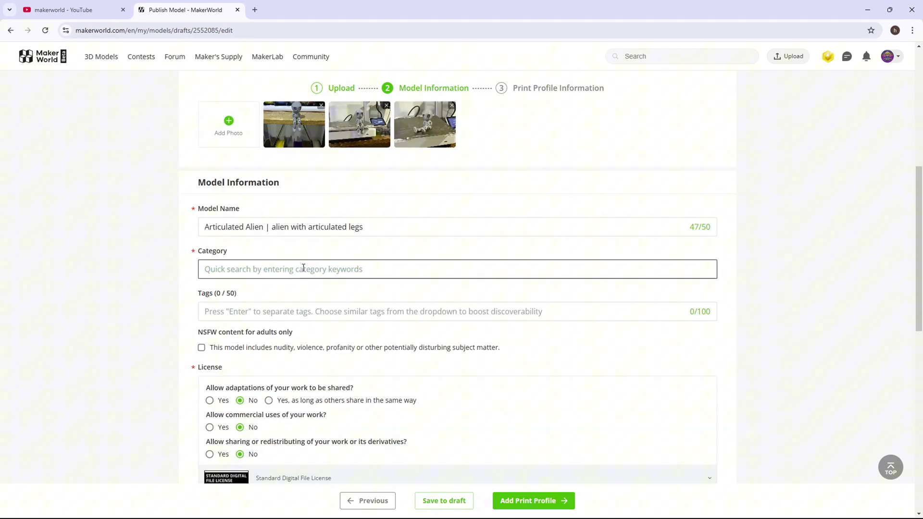
pyautogui.click(305, 269)
pyautogui.scroll(-5, 235, 336)
pyautogui.scroll(-6, 240, 380)
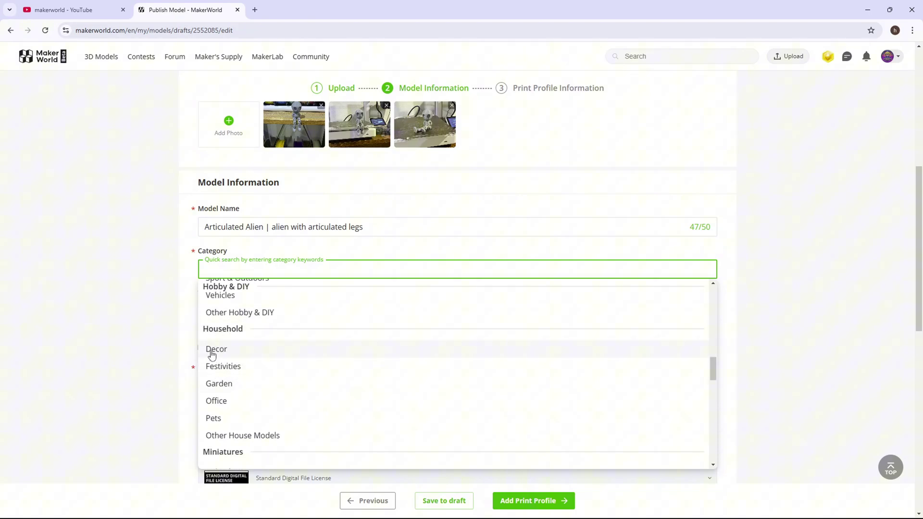
pyautogui.click(212, 351)
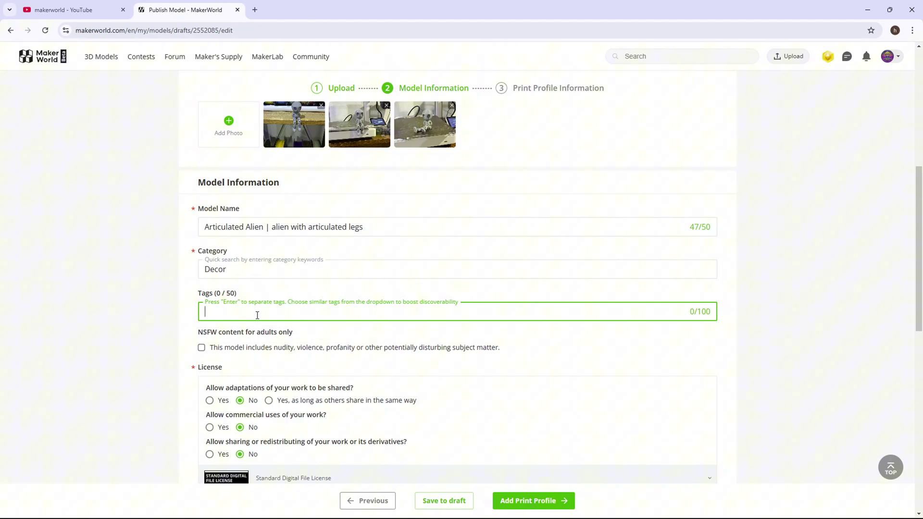
# - Add tags articulated, alien, funny, gift, decor, space, creature, Flexi, flexable; leave NSFW unticked
pyautogui.write('articulated')
pyautogui.press('Return')
pyautogui.write('alien')
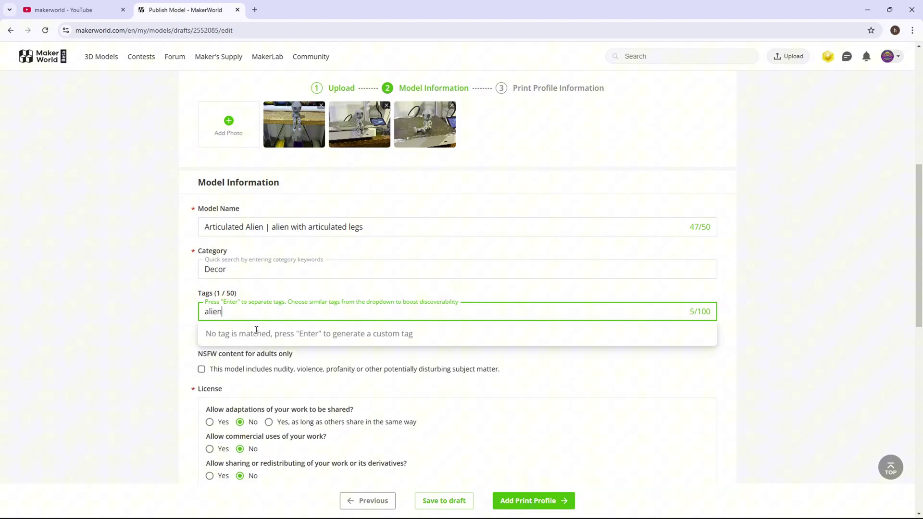
pyautogui.press('Return')
pyautogui.write('funny gift decor space')
pyautogui.press('Return')
pyautogui.write('creature')
pyautogui.press('Return')
pyautogui.write('fk')
pyautogui.press('BackSpace')
pyautogui.press('BackSpace')
pyautogui.write('Flexi')
pyautogui.press('Return')
pyautogui.write('flexable')
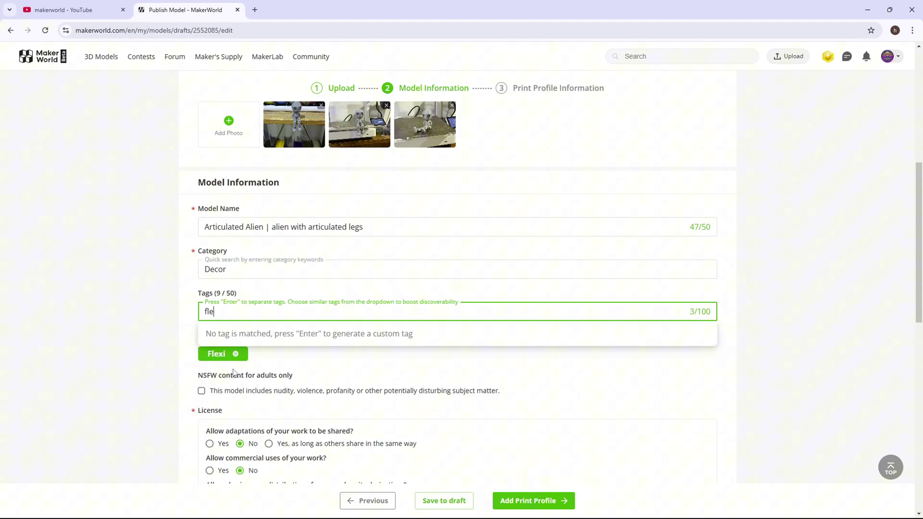
pyautogui.press('Return')
pyautogui.click(269, 391)
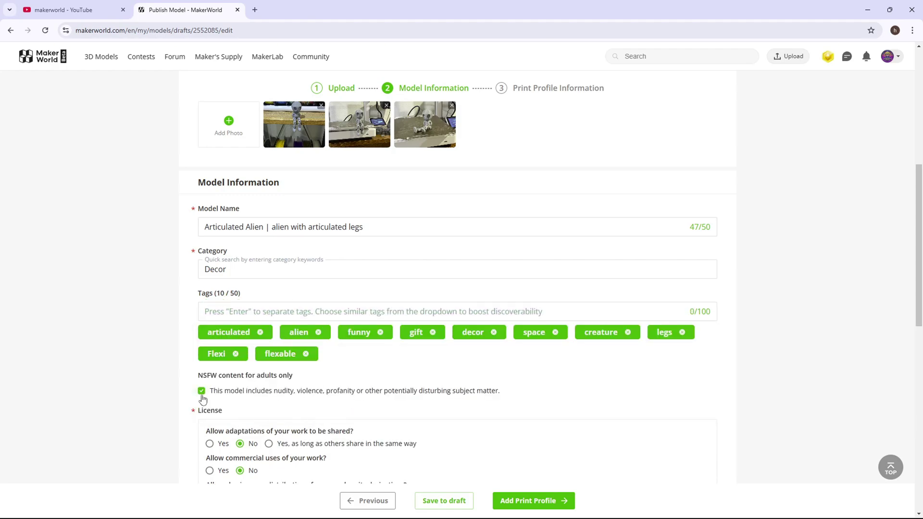
pyautogui.click(202, 393)
# - Write the description 'The perfect gift for a friend who loves spcae' with an alien emoji
pyautogui.scroll(-8, 238, 365)
pyautogui.click(275, 276)
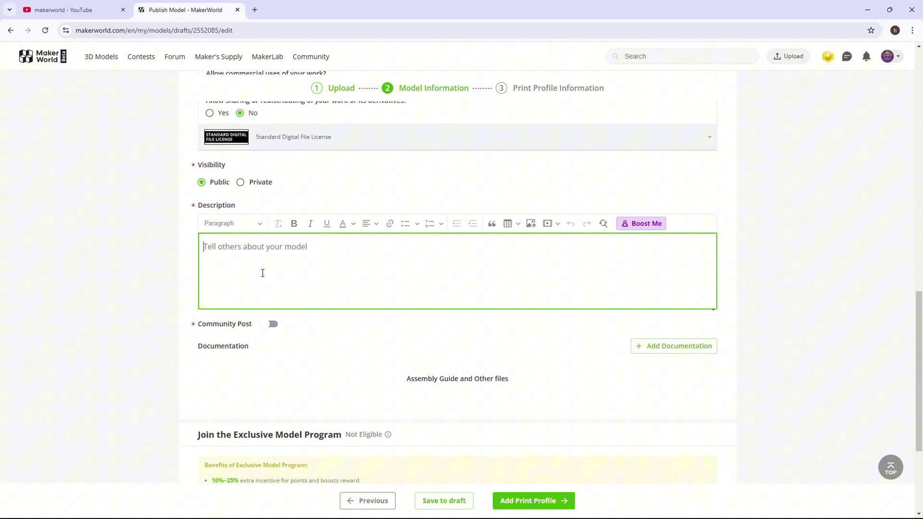
pyautogui.write('The perfect gift for a friend who loves spcae')
pyautogui.press('super+period')
pyautogui.write('alien')
pyautogui.press('Return')
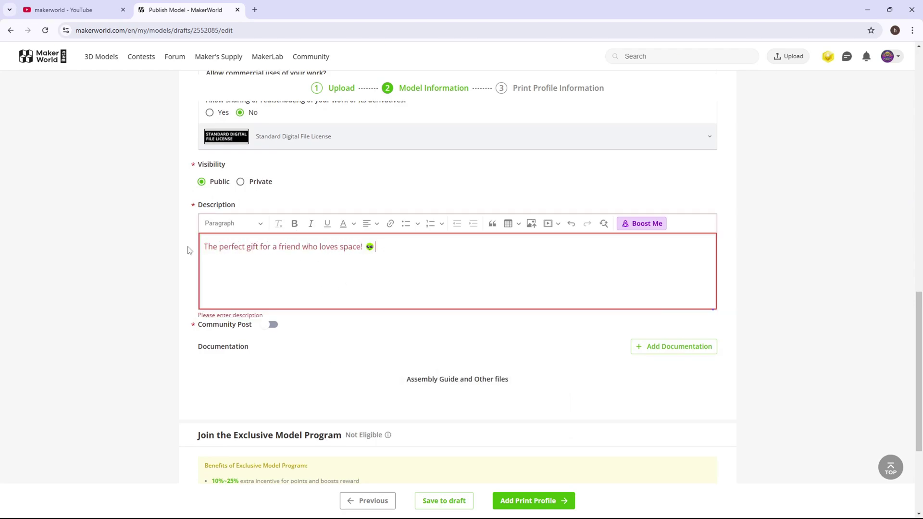
pyautogui.moveTo(205, 250); pyautogui.dragTo(404, 251)
pyautogui.click(316, 245)
pyautogui.click(176, 330)
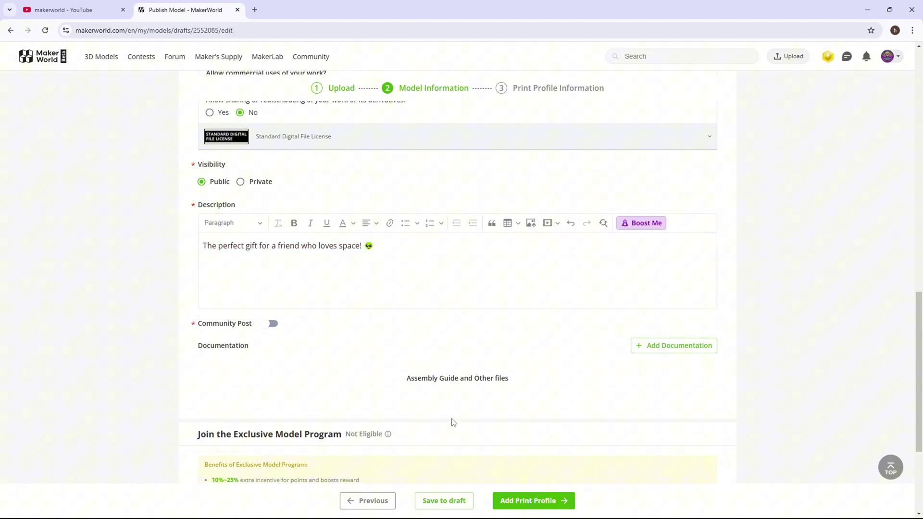
pyautogui.scroll(-4, 514, 498)
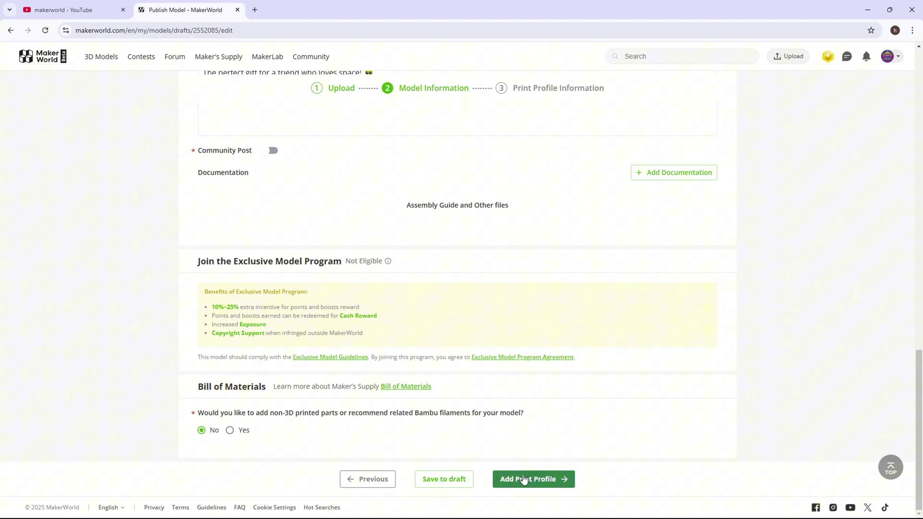
# - Add the 0.2mm layer, 2 walls, 15% infill profile, confirm it passed a print test, and publish
pyautogui.click(524, 479)
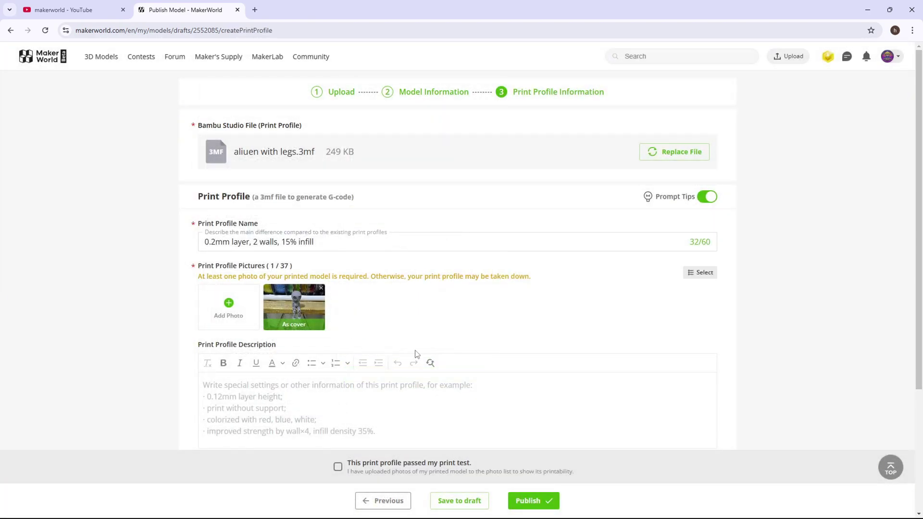
pyautogui.scroll(-3, 425, 266)
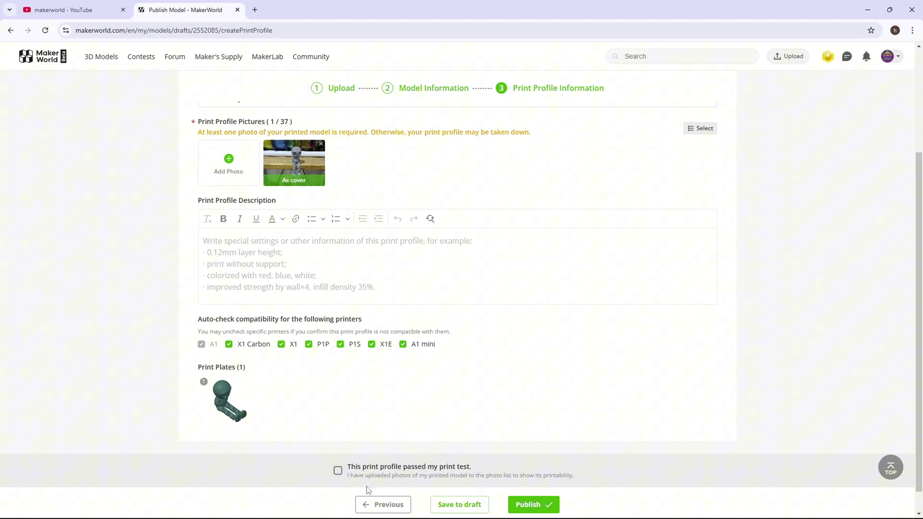
pyautogui.click(337, 471)
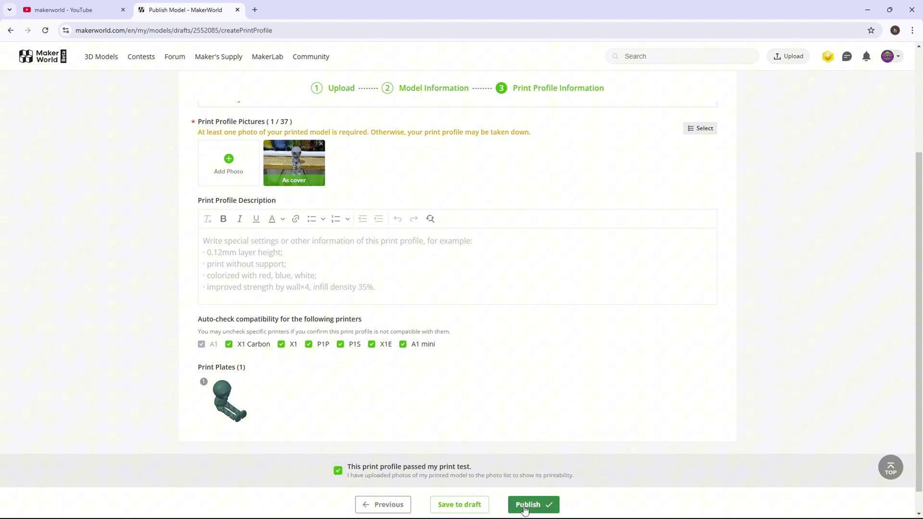
pyautogui.click(529, 505)
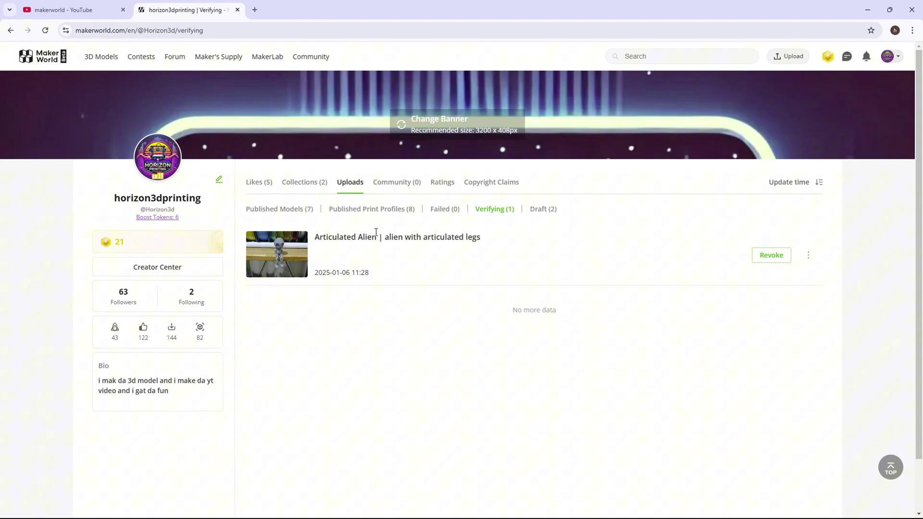
# - Check the My Points upload rewards, including Upload a Print Profile, then go to the 3D Models catalogue
pyautogui.click(828, 56)
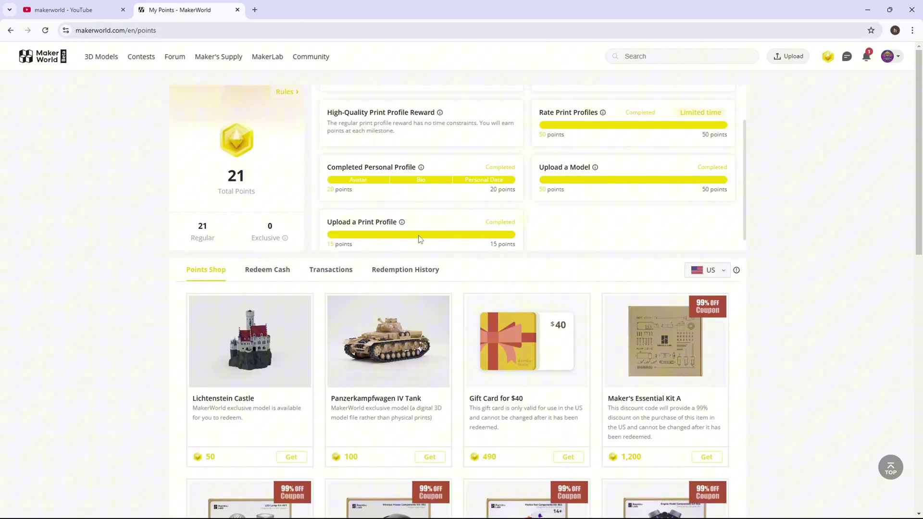
pyautogui.moveTo(326, 222); pyautogui.dragTo(418, 227)
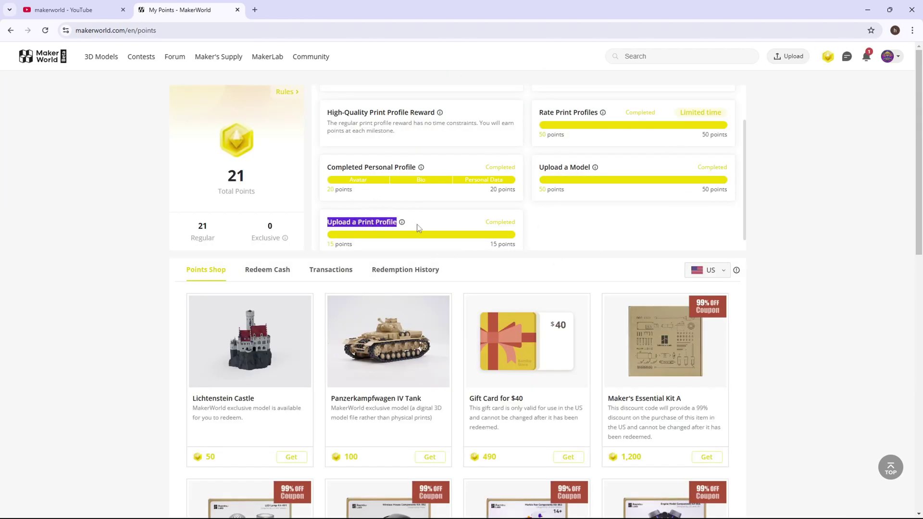
pyautogui.click(331, 225)
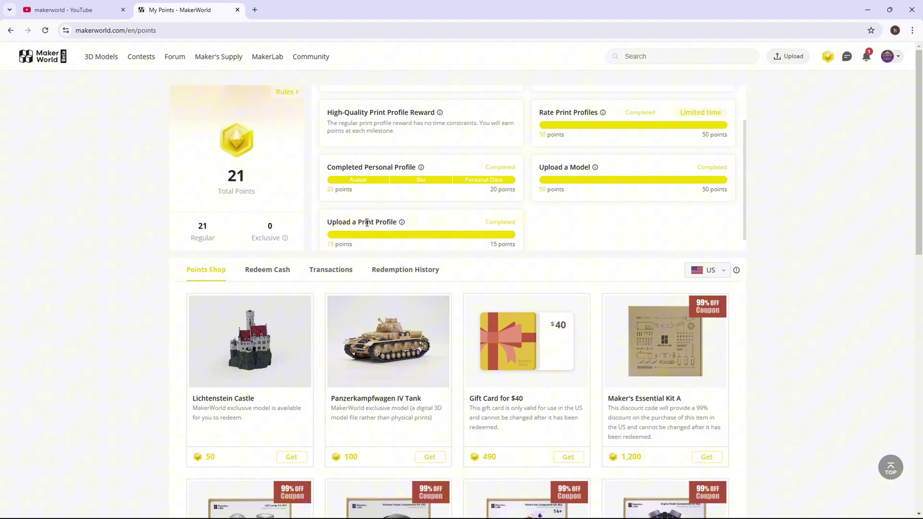
pyautogui.click(101, 57)
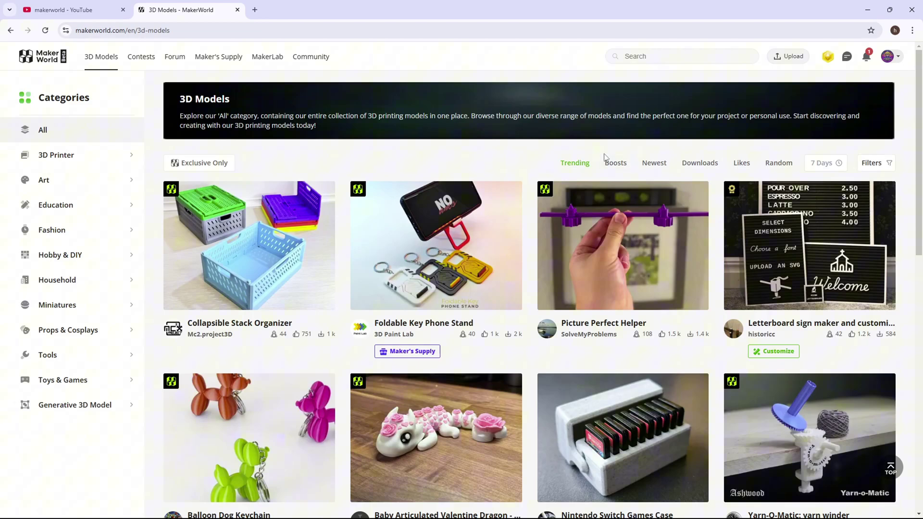
# - Filter the 3D Models catalogue to With Print Profile: NO
pyautogui.click(872, 162)
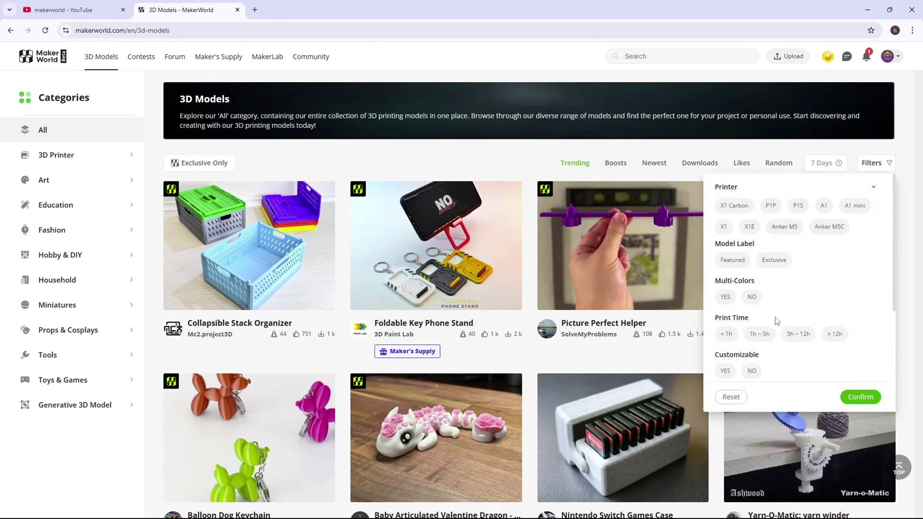
pyautogui.scroll(-2, 777, 320)
pyautogui.scroll(-2, 750, 277)
pyautogui.click(747, 332)
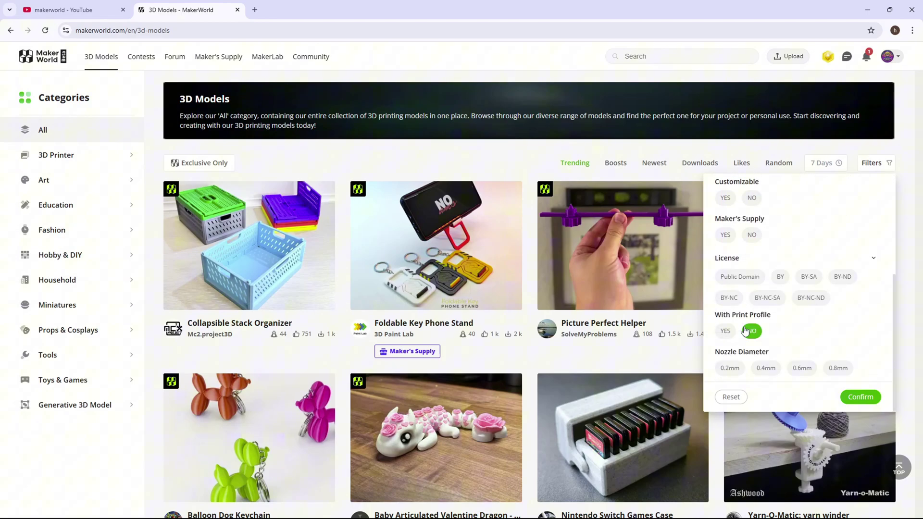
pyautogui.click(861, 397)
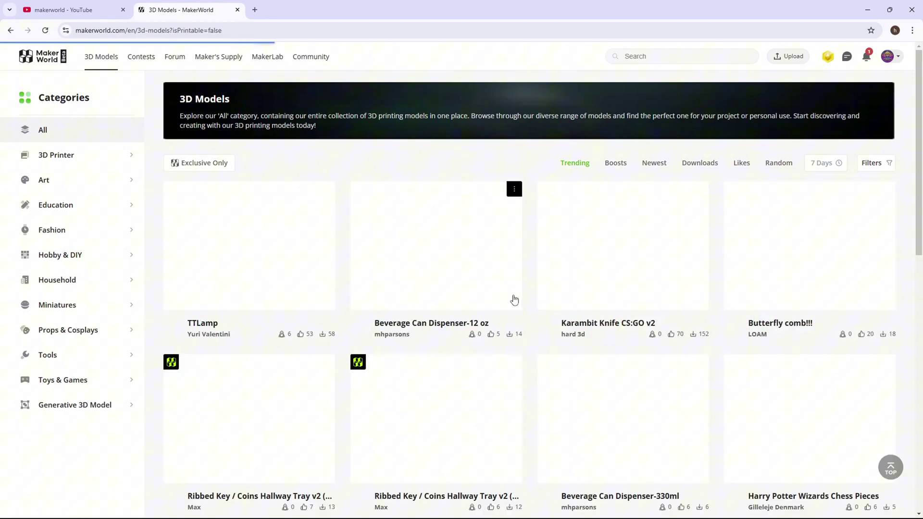
pyautogui.scroll(-3, 236, 291)
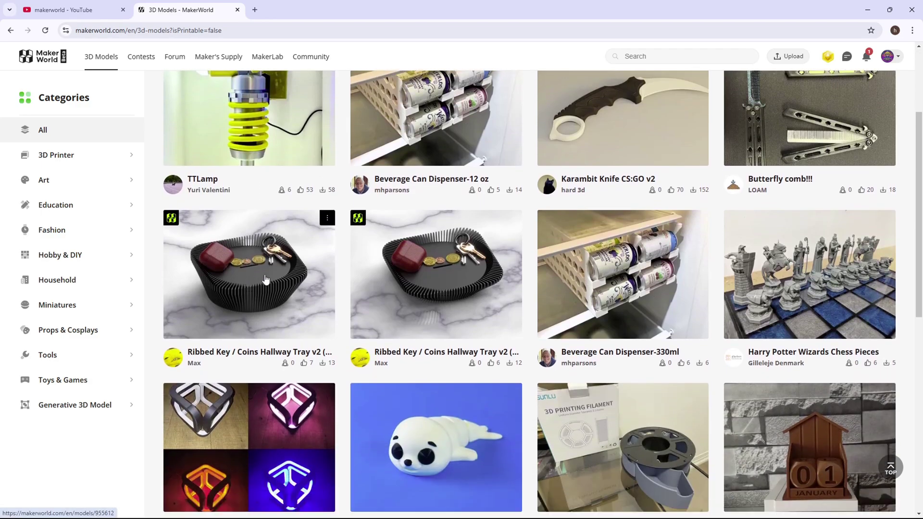
pyautogui.scroll(2, 514, 200)
# - Start the first print profile for Karambit Knife CS:GO v2, then view Bambu Lab's printer store
pyautogui.click(582, 223)
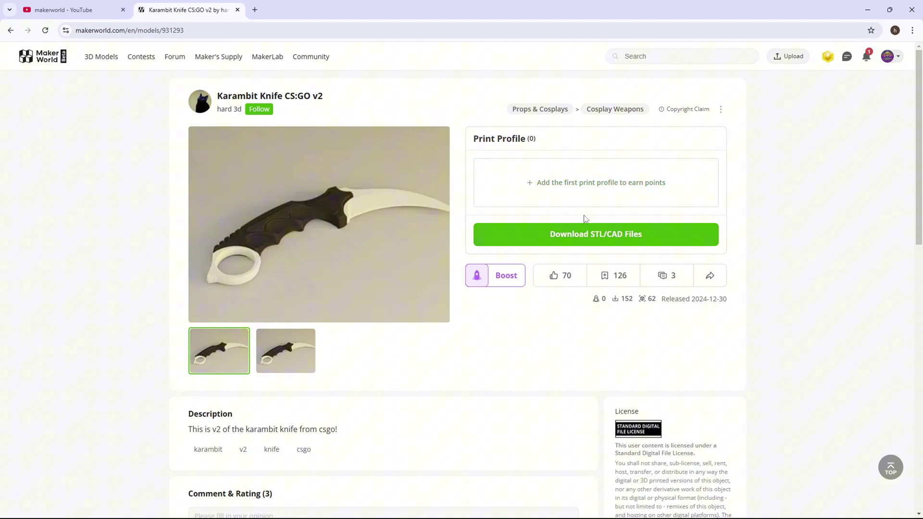
pyautogui.click(587, 184)
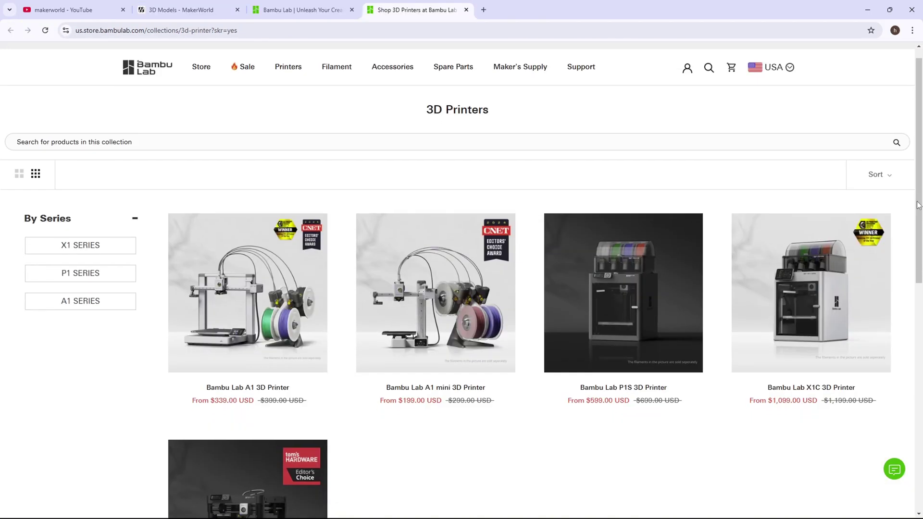
pyautogui.scroll(-2, 916, 245)
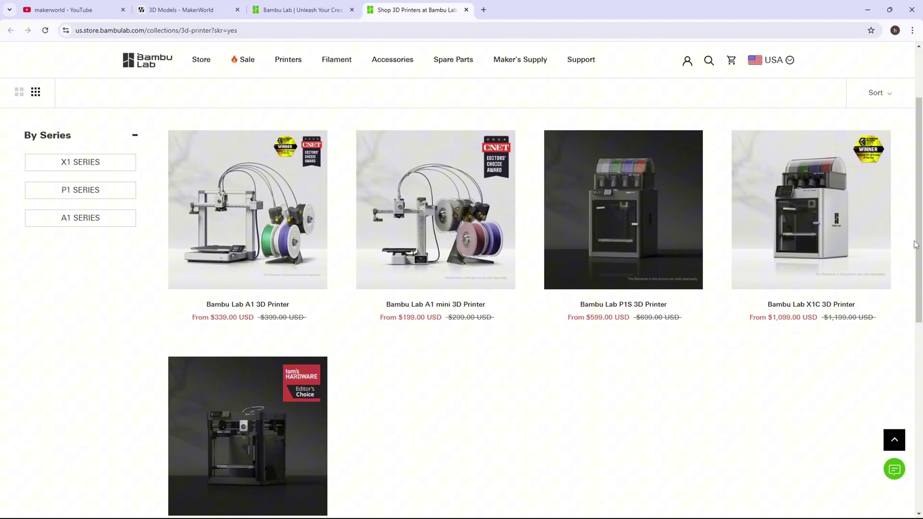
pyautogui.moveTo(916, 245); pyautogui.dragTo(915, 266)
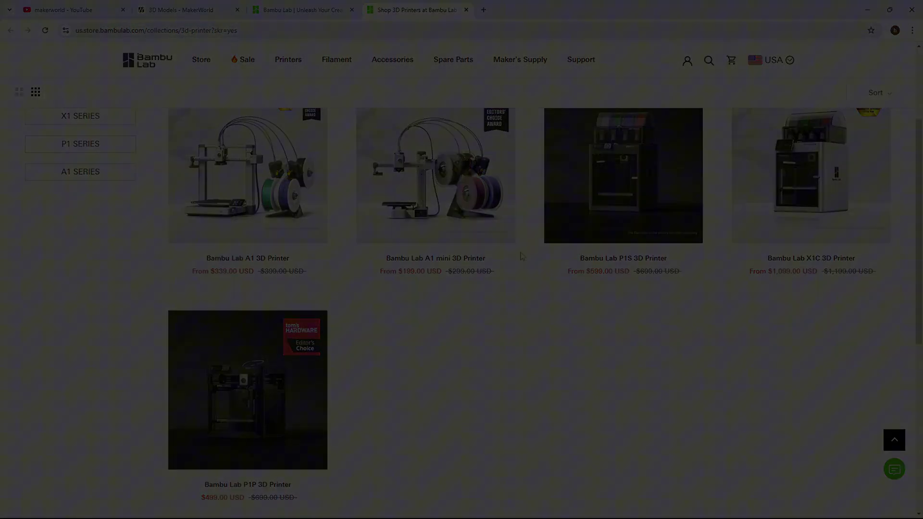